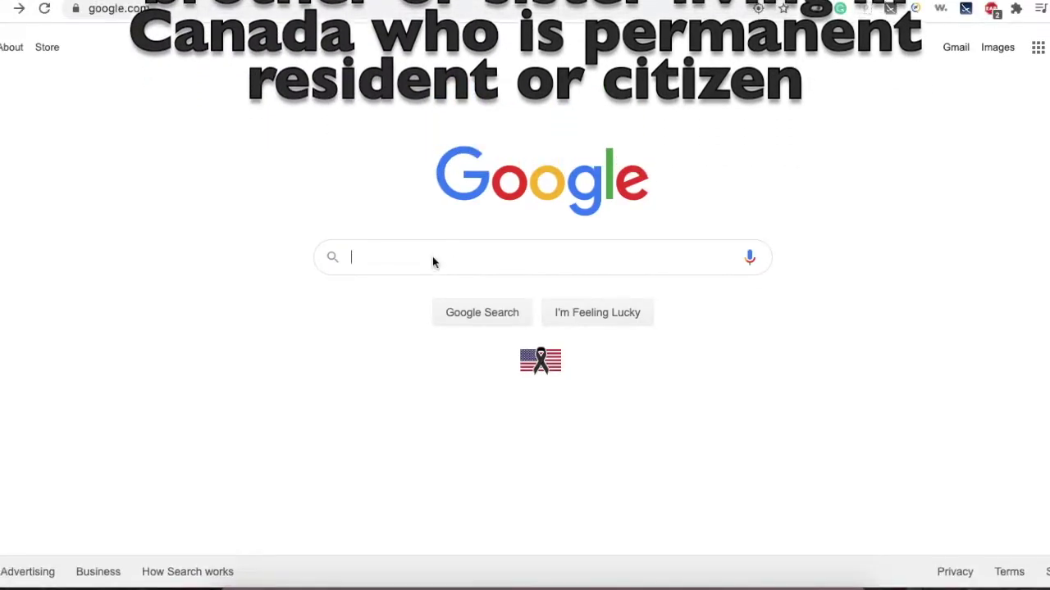
Search Google for 'crs score calculator' using the autocomplete suggestion
{"action": "type", "text": "CRS s"}
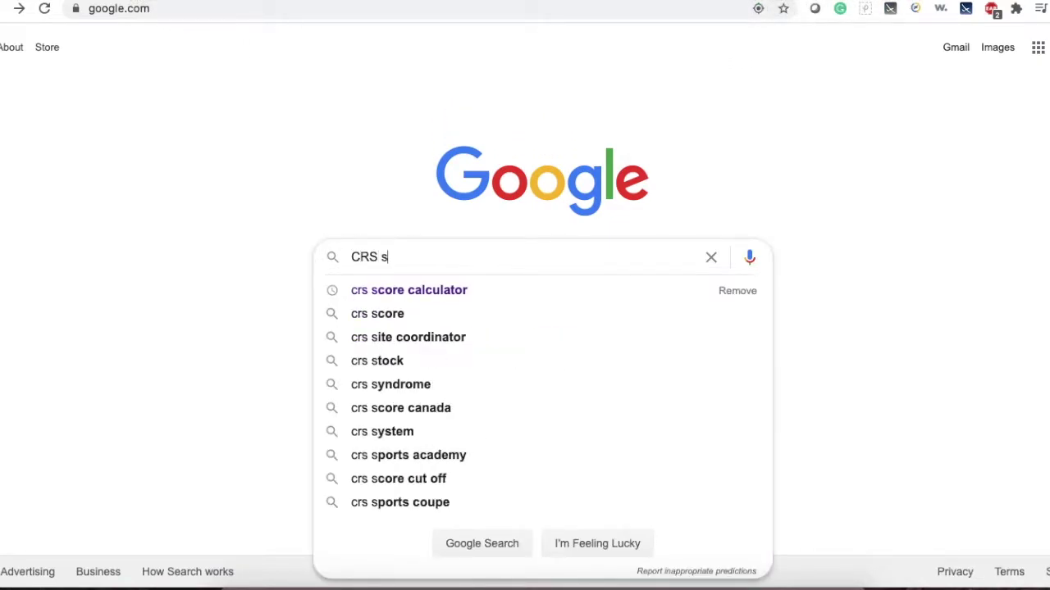
{"action": "key", "text": "Down"}
{"action": "key", "text": "Return"}
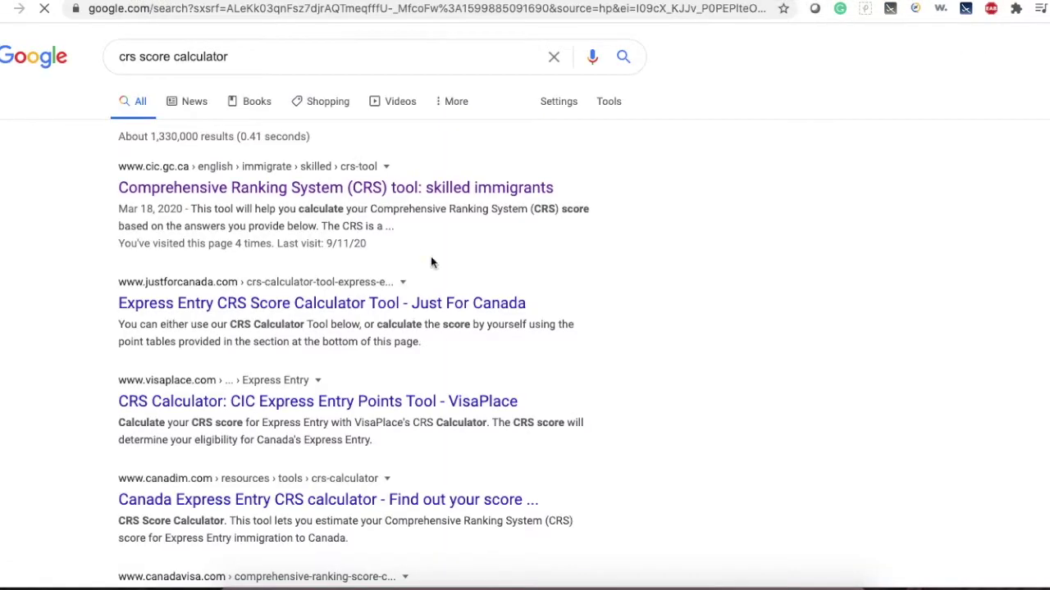
Open the official cic.gc.ca CRS tool and go to its marital-status question
{"action": "left_click", "coordinate": [257, 191]}
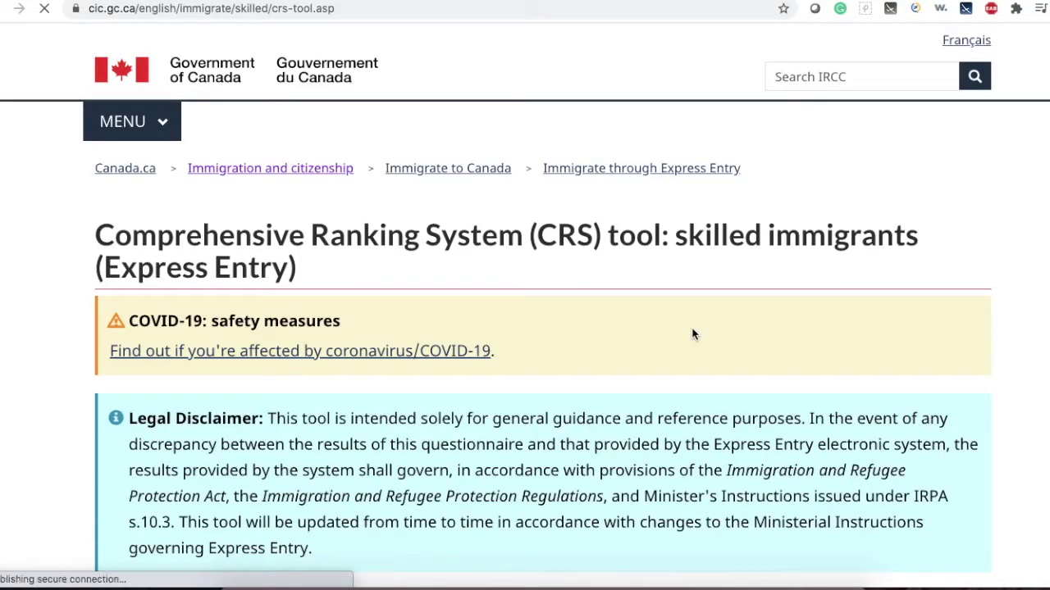
{"action": "scroll", "coordinate": [692, 334], "scroll_direction": "down", "scroll_amount": 4}
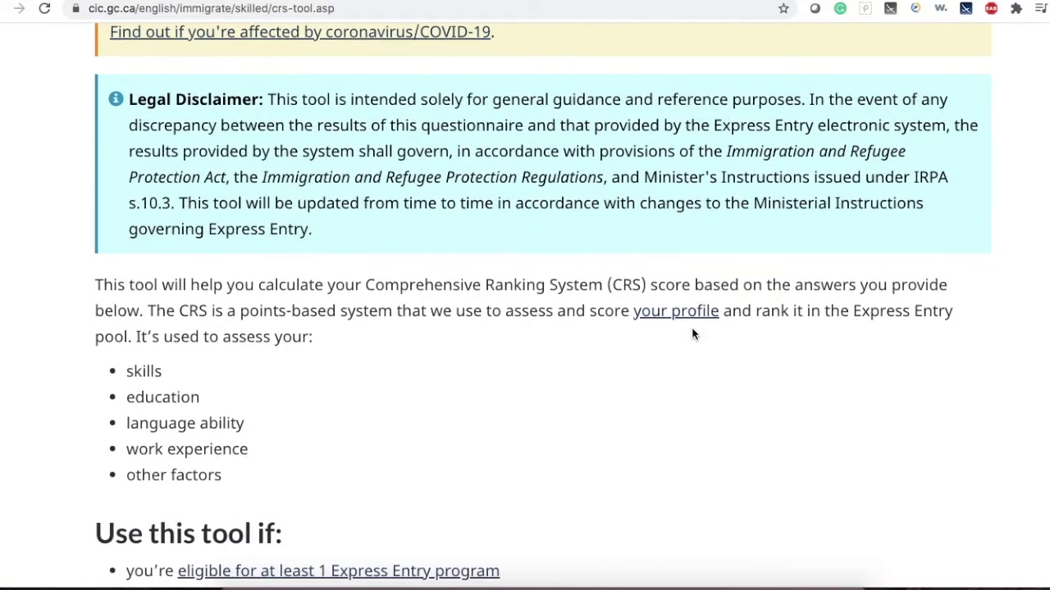
{"action": "scroll", "coordinate": [692, 333], "scroll_direction": "down", "scroll_amount": 1}
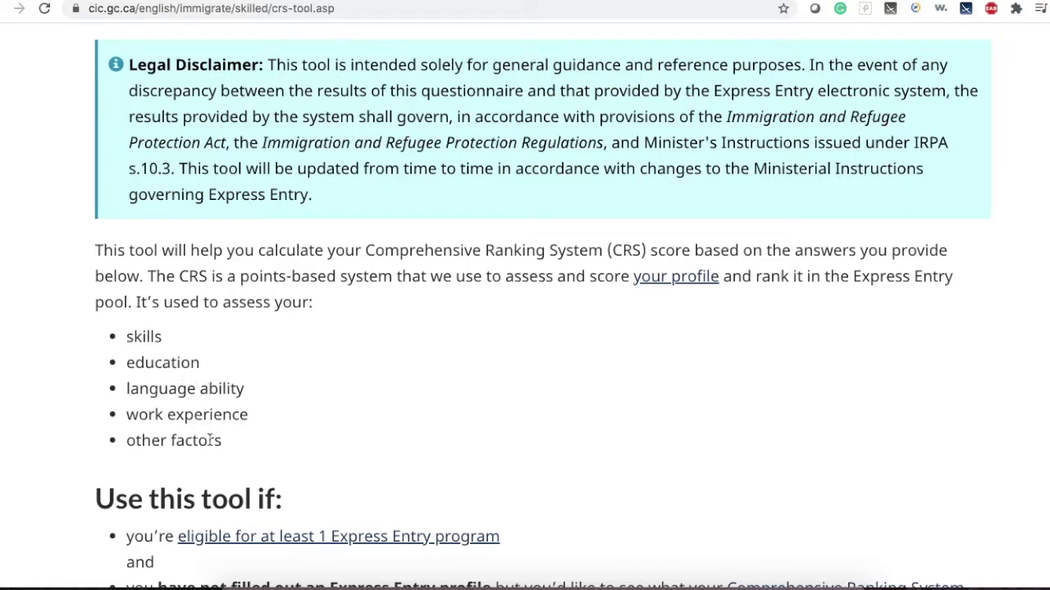
{"action": "scroll", "coordinate": [744, 450], "scroll_direction": "down", "scroll_amount": 5}
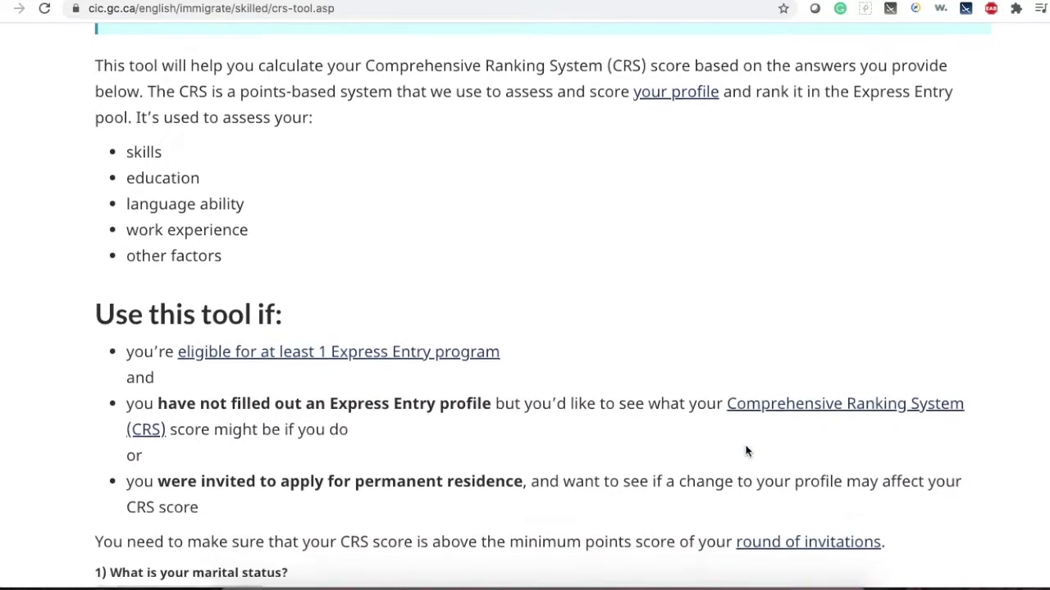
{"action": "scroll", "coordinate": [745, 450], "scroll_direction": "down", "scroll_amount": 2}
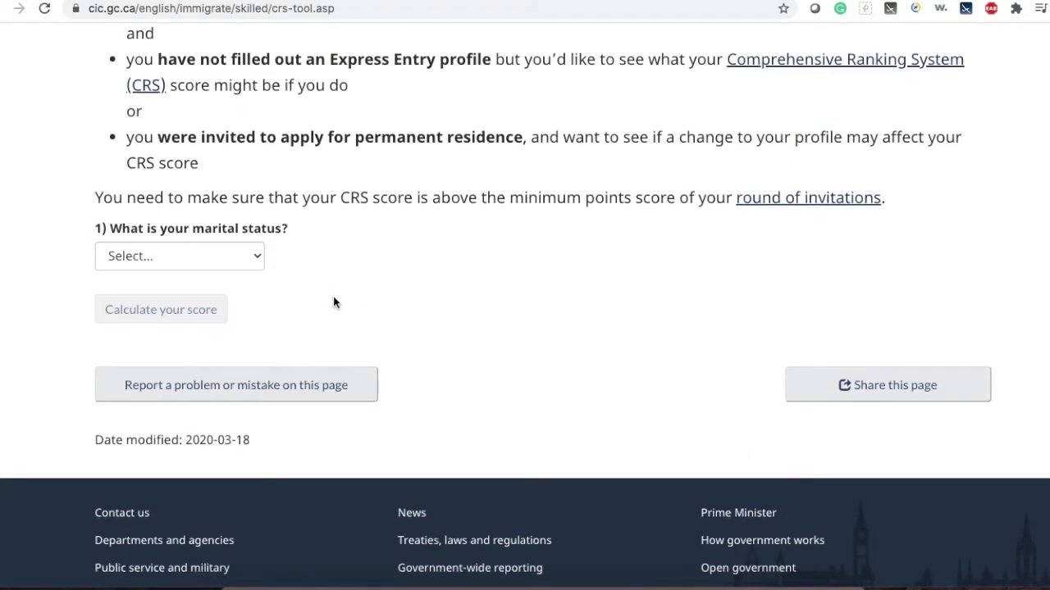
{"action": "left_click", "coordinate": [251, 257]}
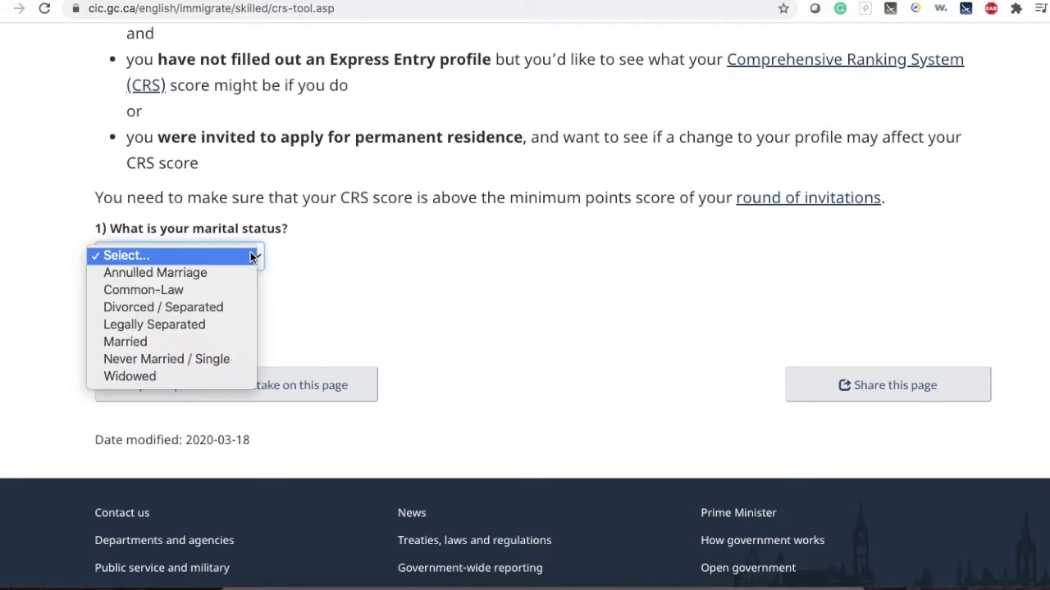
Set marital status to Never Married / Single and age to 29 years of age
{"action": "left_click", "coordinate": [186, 360]}
{"action": "scroll", "coordinate": [316, 347], "scroll_direction": "down", "scroll_amount": 2}
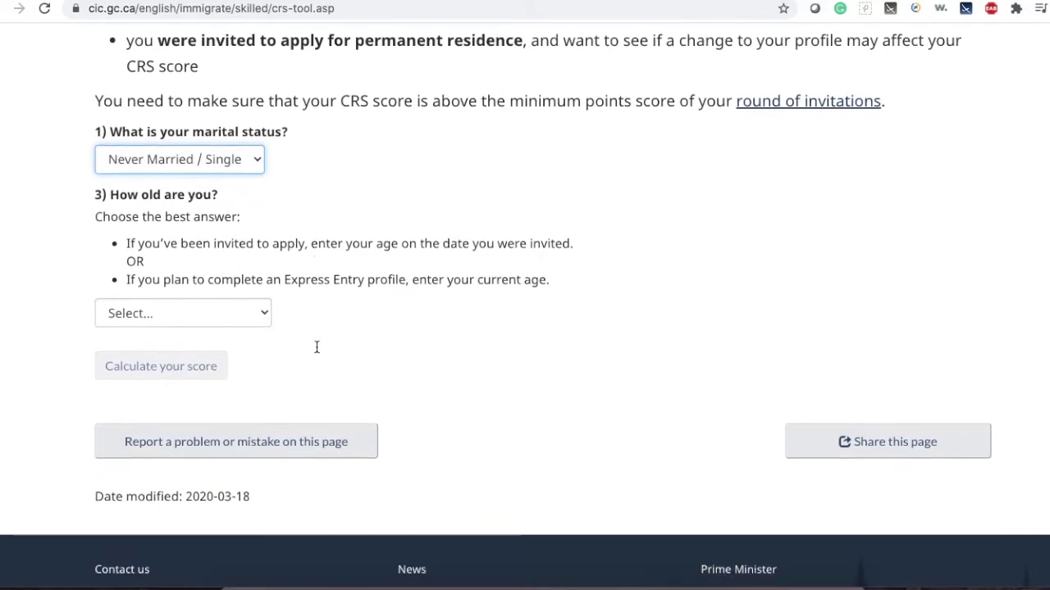
{"action": "left_click", "coordinate": [250, 310]}
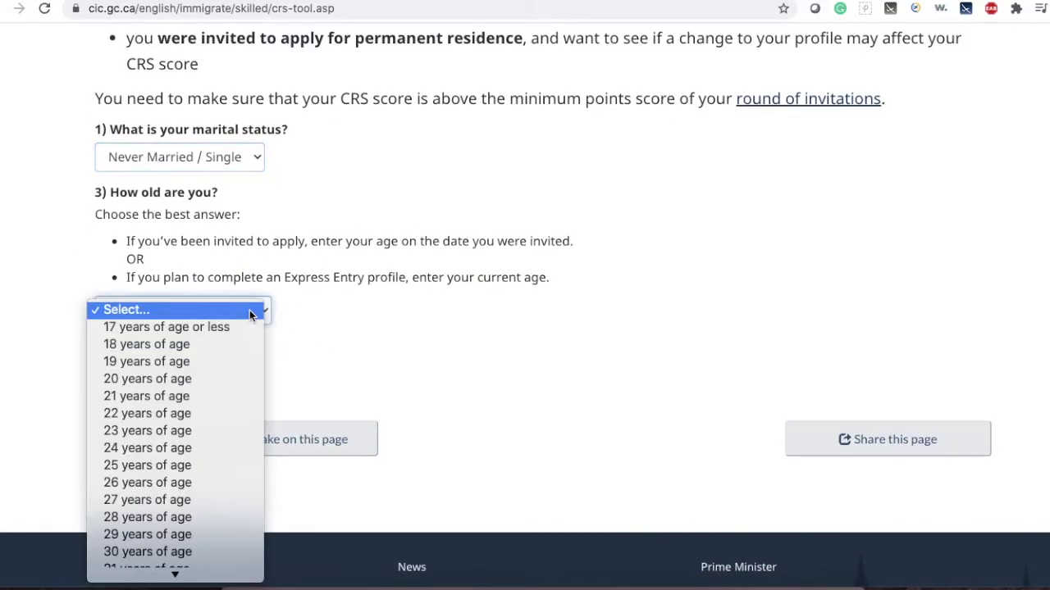
{"action": "left_click", "coordinate": [143, 535]}
Choose Master's degree as education level and answer No to a Canadian degree
{"action": "scroll", "coordinate": [431, 377], "scroll_direction": "down", "scroll_amount": 2}
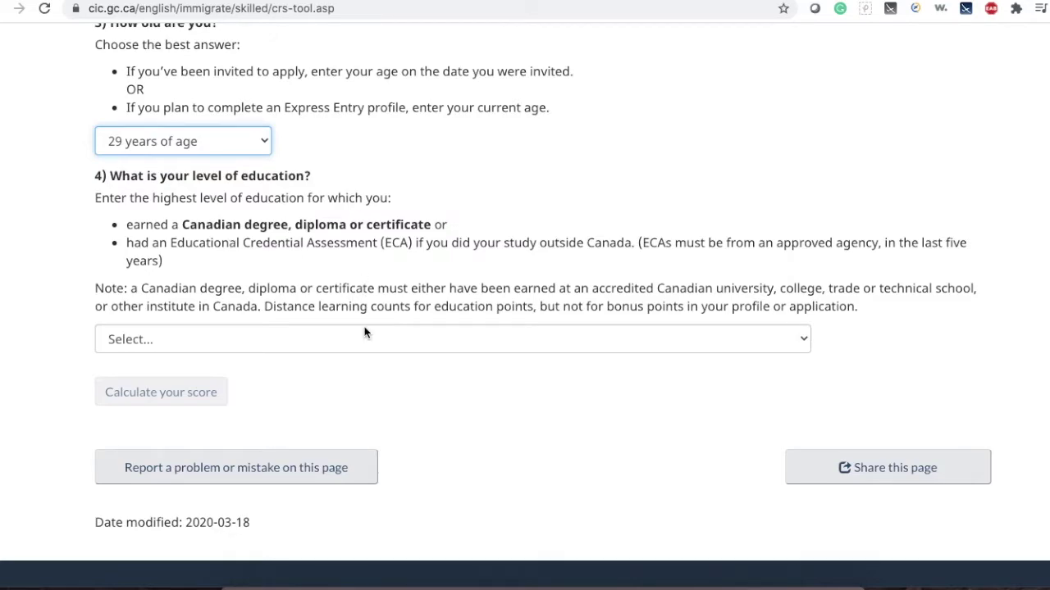
{"action": "scroll", "coordinate": [446, 411], "scroll_direction": "down", "scroll_amount": 1}
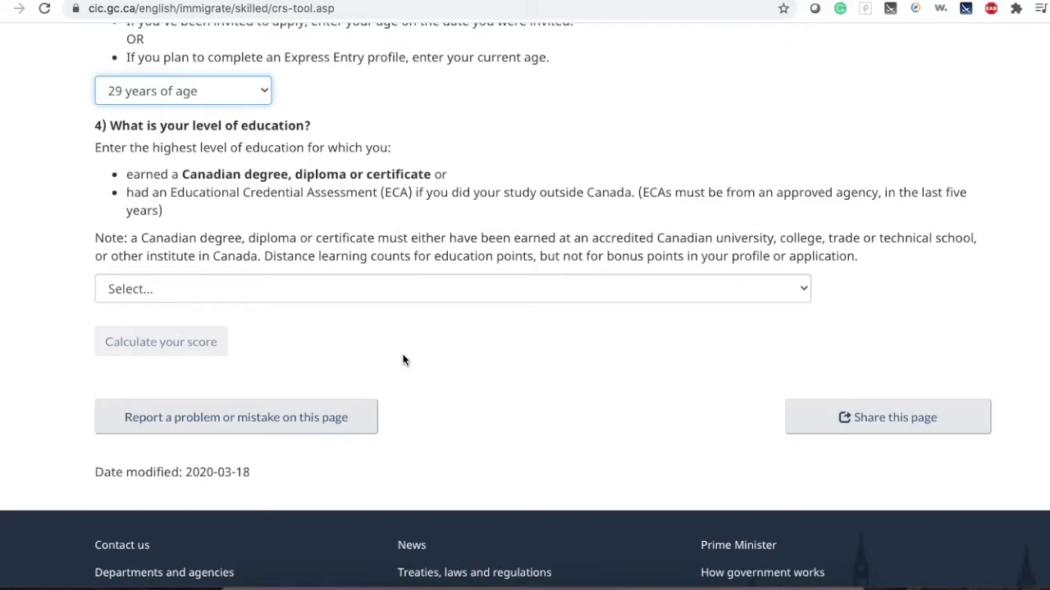
{"action": "left_click", "coordinate": [317, 288]}
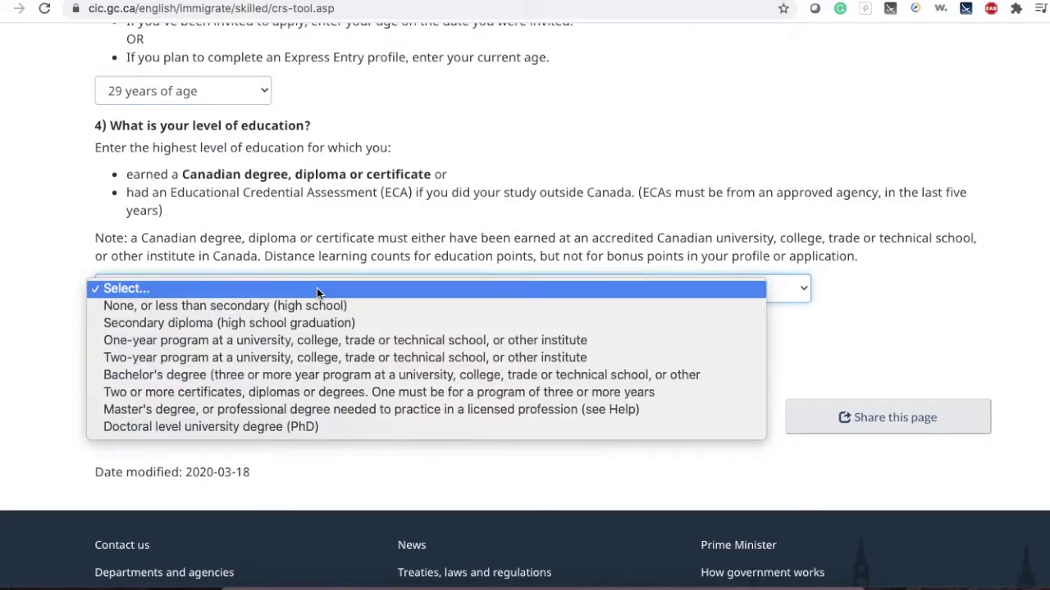
{"action": "left_click", "coordinate": [233, 410]}
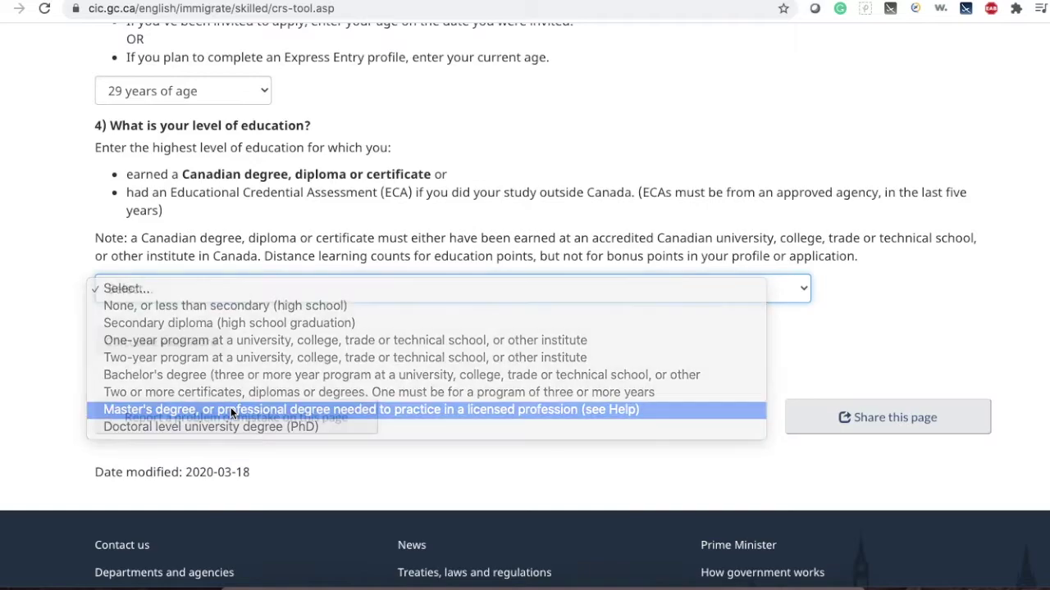
{"action": "scroll", "coordinate": [477, 385], "scroll_direction": "down", "scroll_amount": 2}
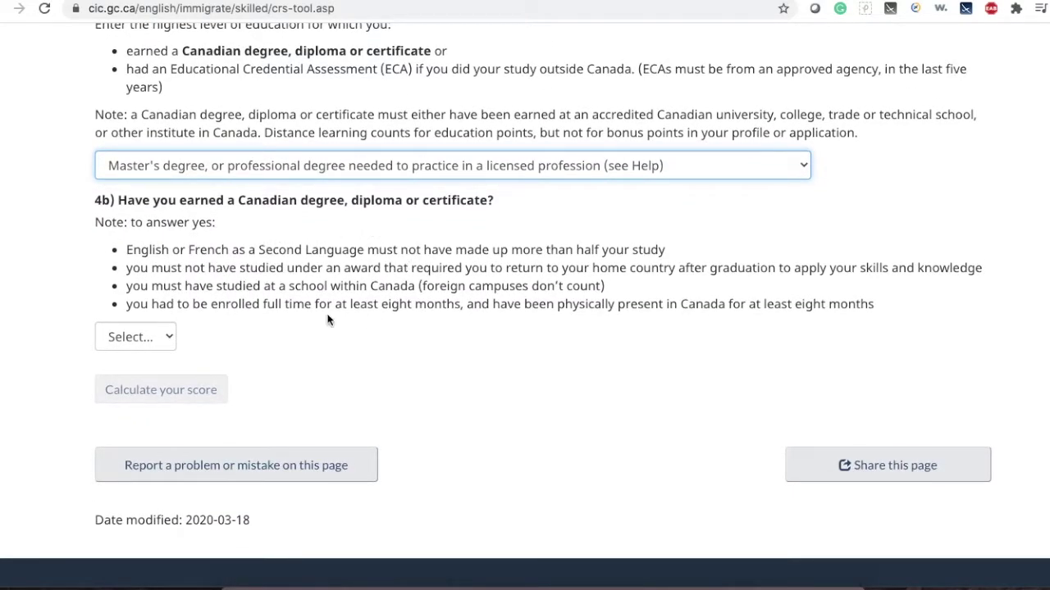
{"action": "left_click", "coordinate": [161, 338]}
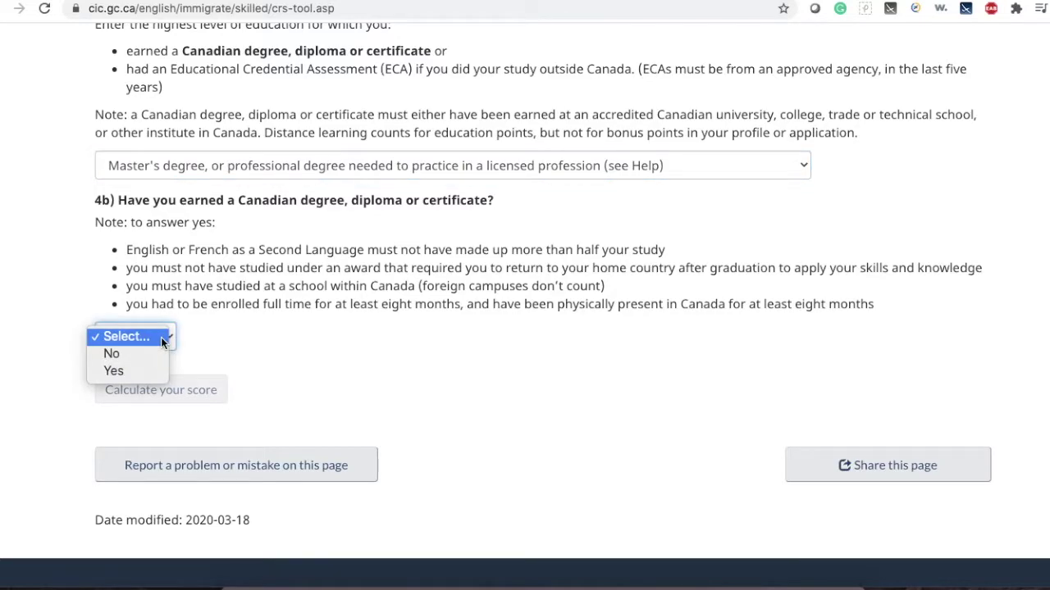
{"action": "left_click", "coordinate": [132, 353]}
{"action": "scroll", "coordinate": [529, 367], "scroll_direction": "down", "scroll_amount": 1}
{"action": "scroll", "coordinate": [529, 367], "scroll_direction": "down", "scroll_amount": 2}
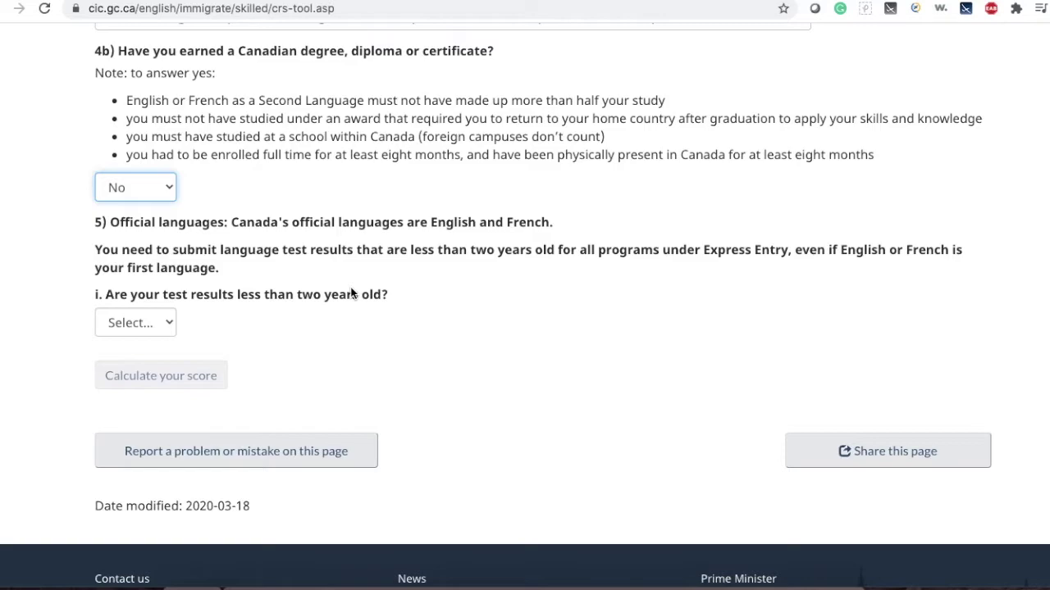
{"action": "left_click", "coordinate": [165, 322]}
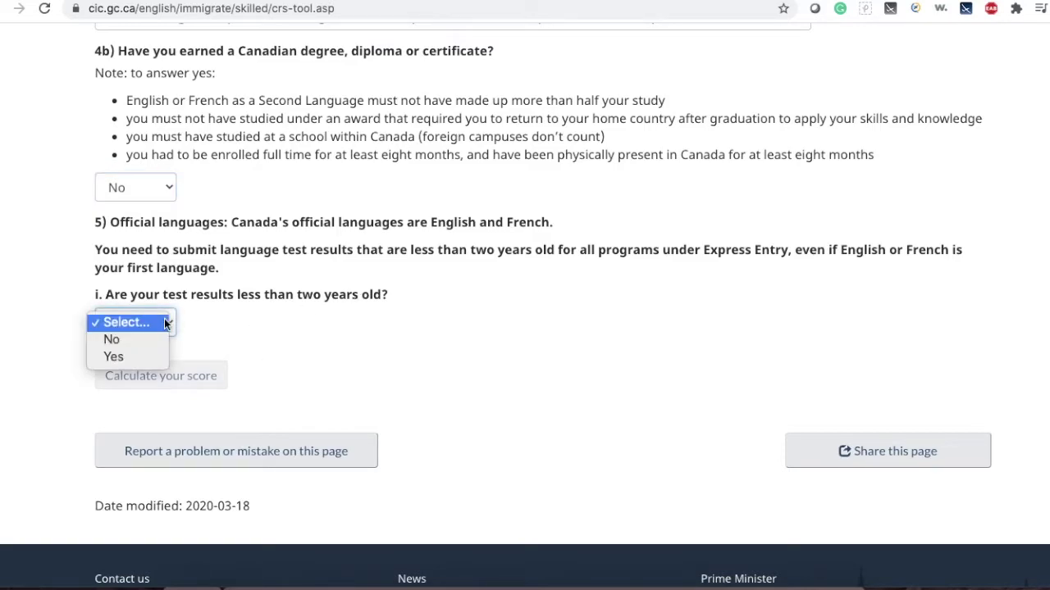
Answer Yes to the language test results being less than two years old
{"action": "left_click", "coordinate": [132, 357]}
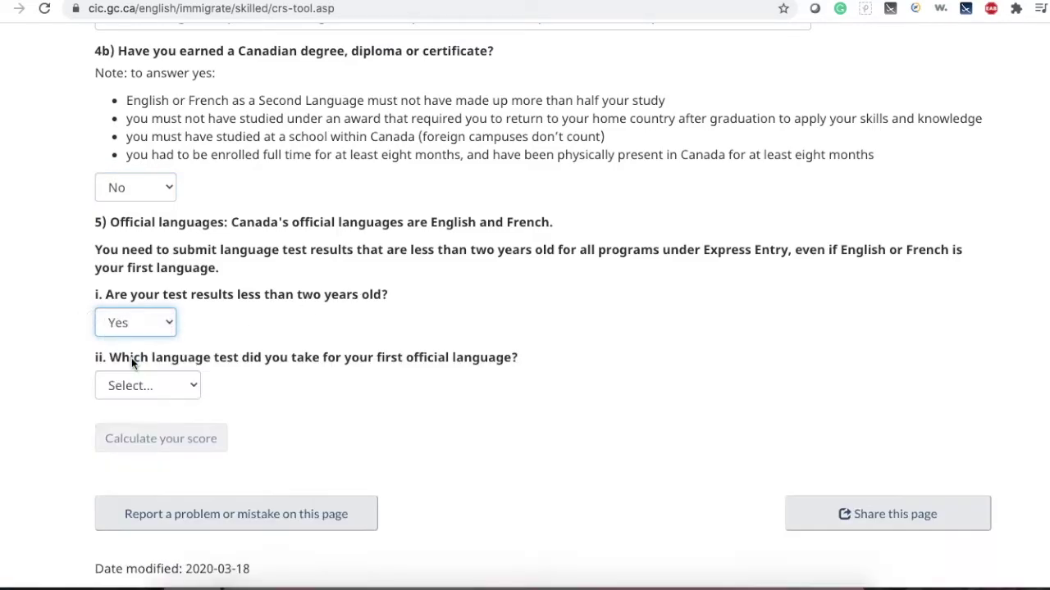
{"action": "left_click", "coordinate": [164, 324]}
{"action": "left_click", "coordinate": [125, 308]}
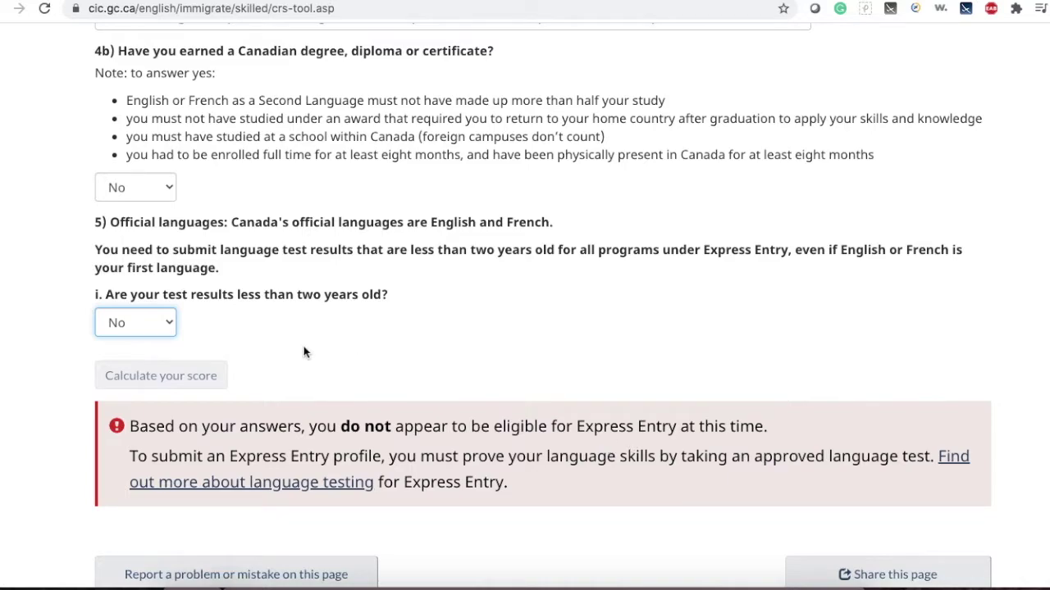
{"action": "left_click", "coordinate": [168, 322]}
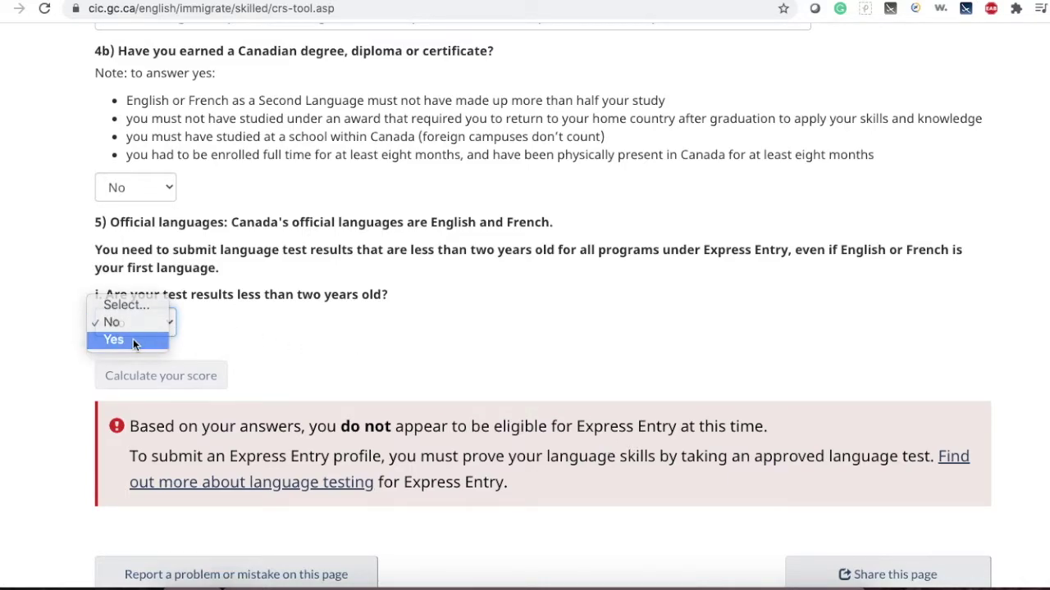
{"action": "left_click", "coordinate": [134, 342]}
{"action": "scroll", "coordinate": [422, 449], "scroll_direction": "down", "scroll_amount": 3}
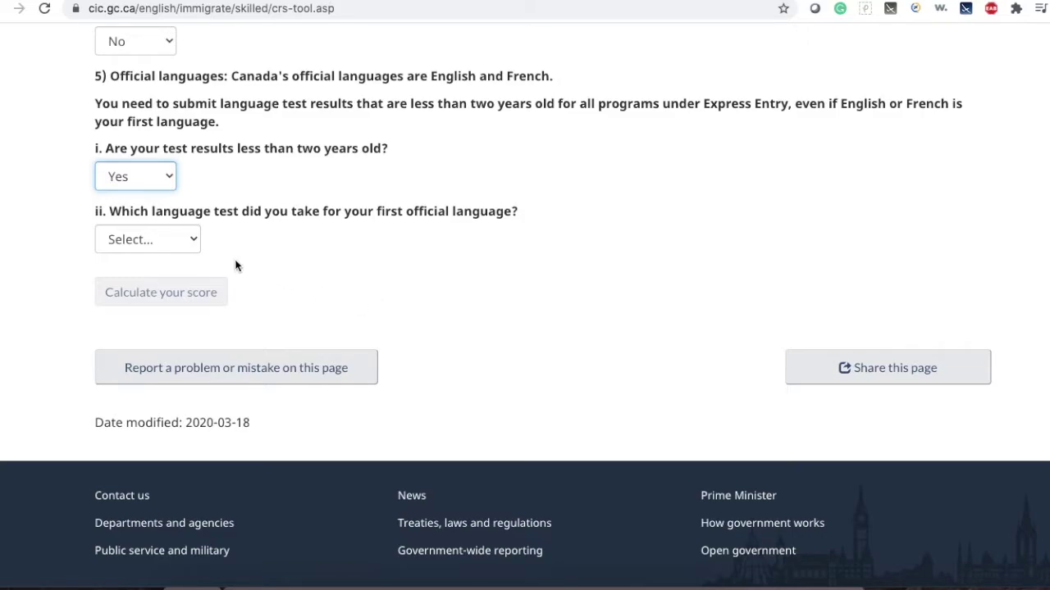
Enter IELTS scores: Speaking 7.0, Listening 8.0, Reading 7.0 - 7.5, Writing 7.0
{"action": "left_click", "coordinate": [194, 242]}
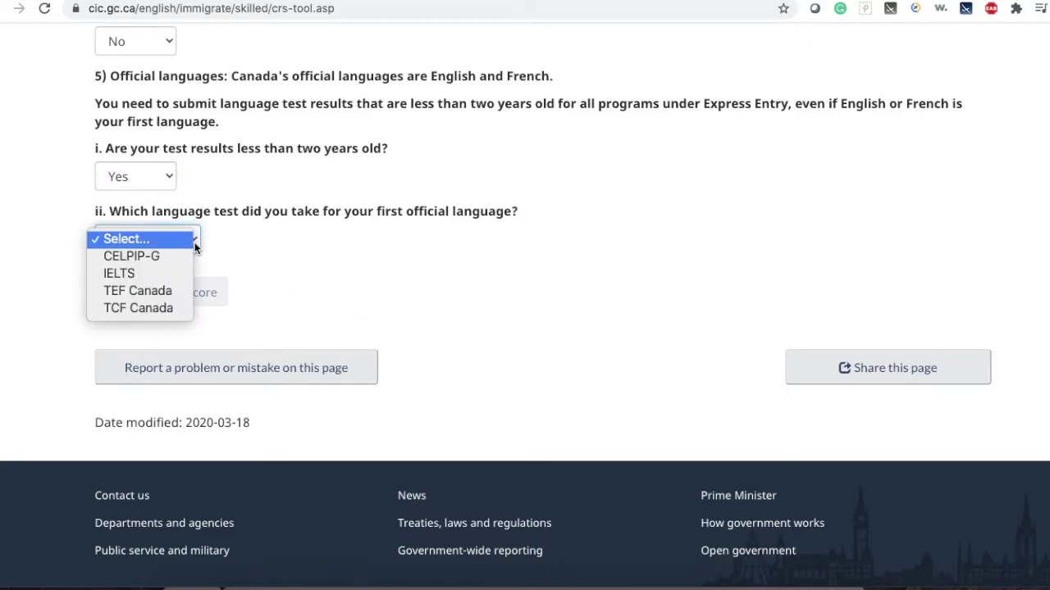
{"action": "left_click", "coordinate": [140, 274]}
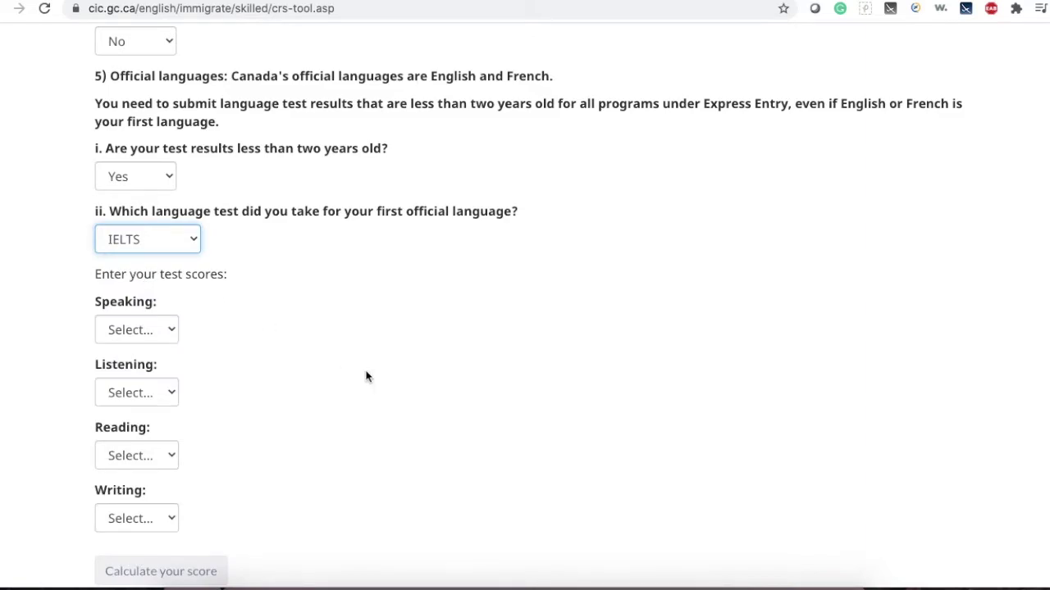
{"action": "scroll", "coordinate": [365, 376], "scroll_direction": "down", "scroll_amount": 3}
{"action": "left_click", "coordinate": [170, 199]}
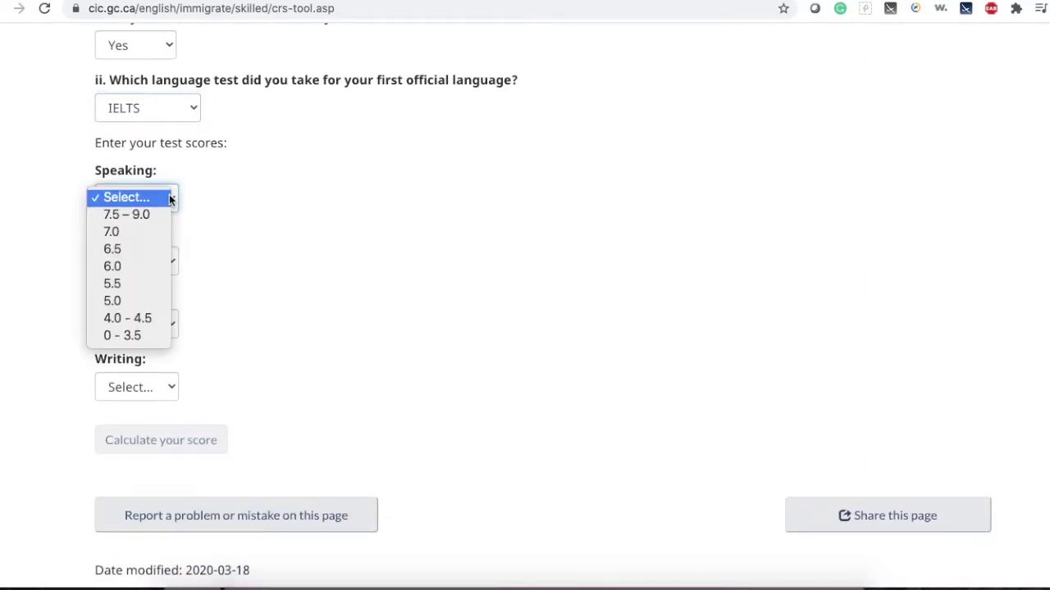
{"action": "left_click", "coordinate": [124, 230]}
{"action": "left_click", "coordinate": [148, 262]}
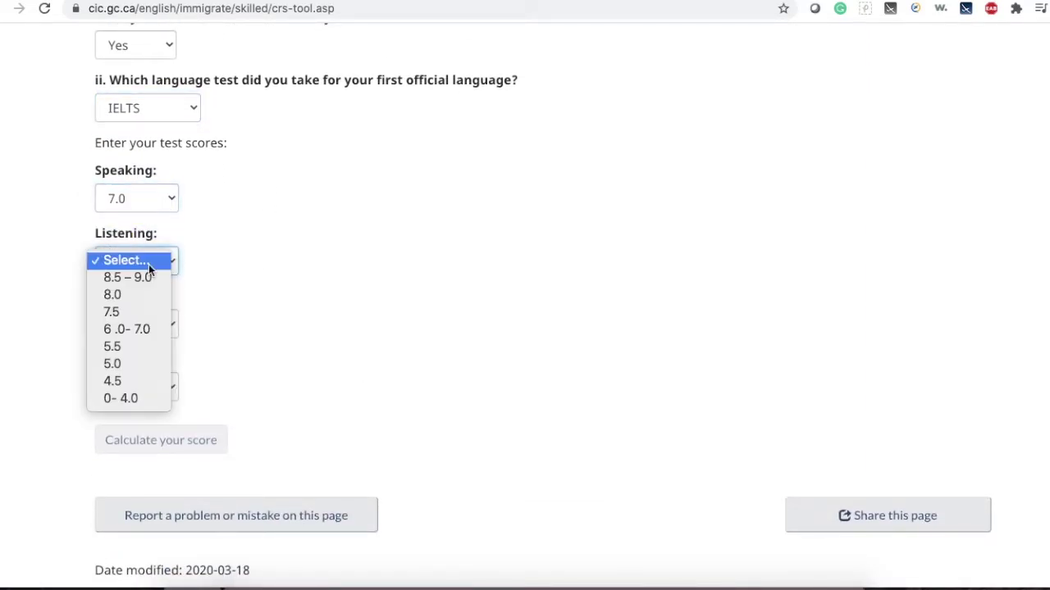
{"action": "left_click", "coordinate": [131, 294]}
{"action": "left_click", "coordinate": [146, 324]}
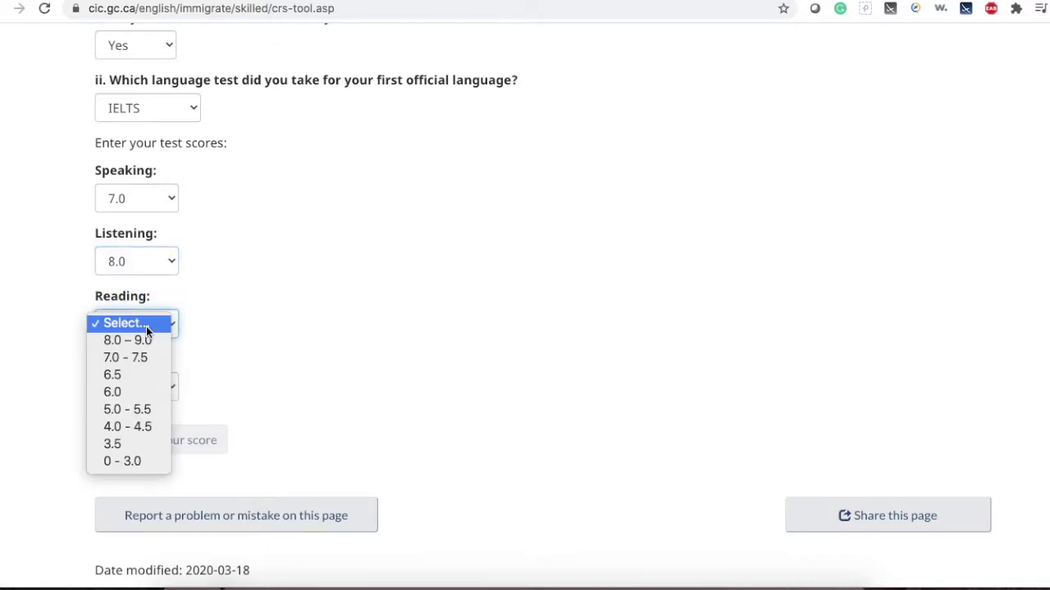
{"action": "left_click", "coordinate": [122, 359]}
{"action": "left_click", "coordinate": [148, 390]}
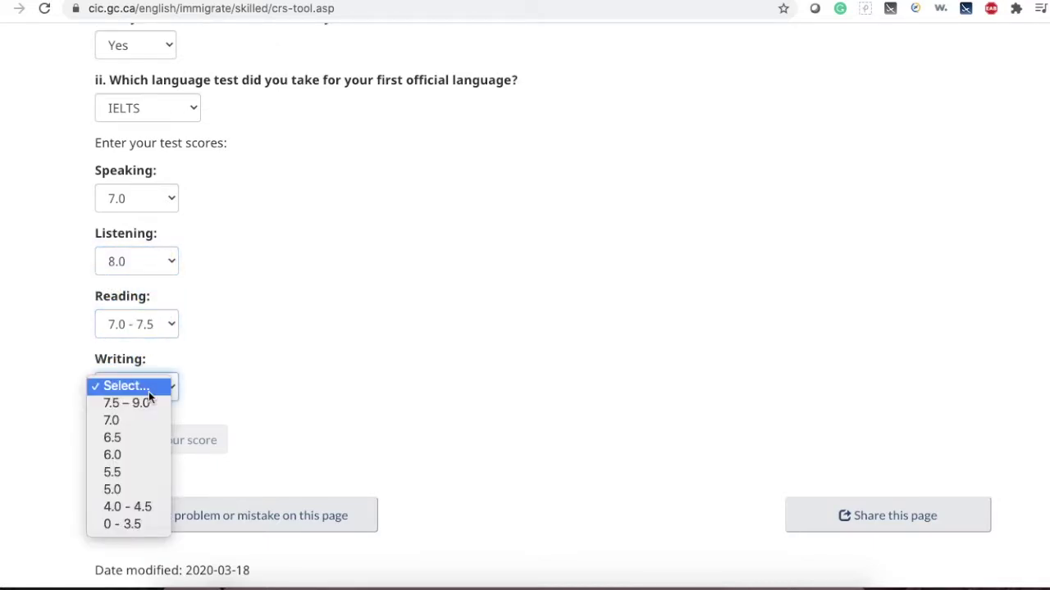
{"action": "left_click", "coordinate": [121, 420]}
Mark the second language test as not applicable
{"action": "scroll", "coordinate": [380, 480], "scroll_direction": "down", "scroll_amount": 2}
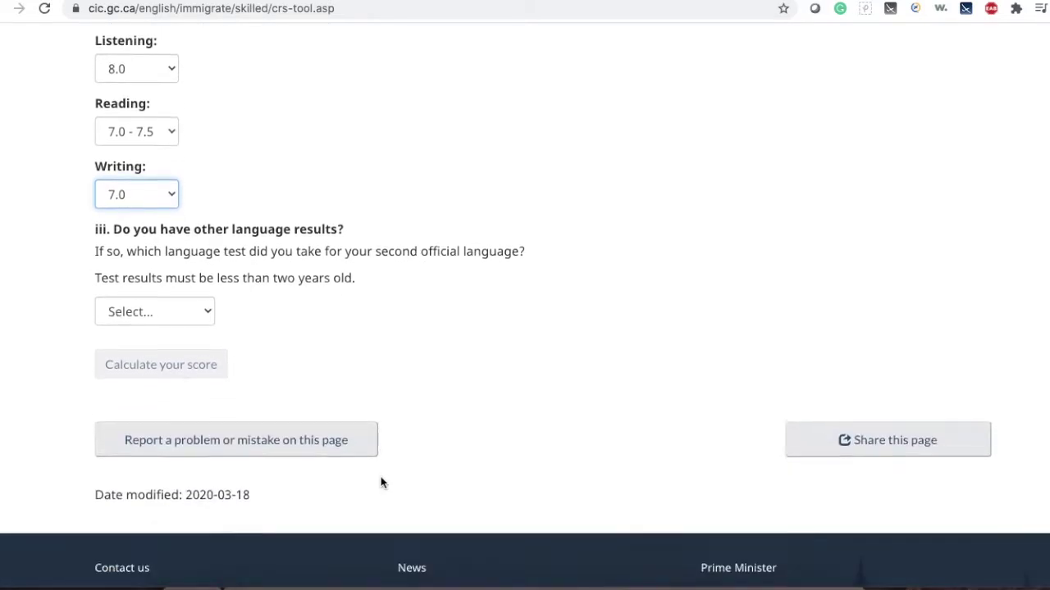
{"action": "scroll", "coordinate": [380, 483], "scroll_direction": "down", "scroll_amount": 1}
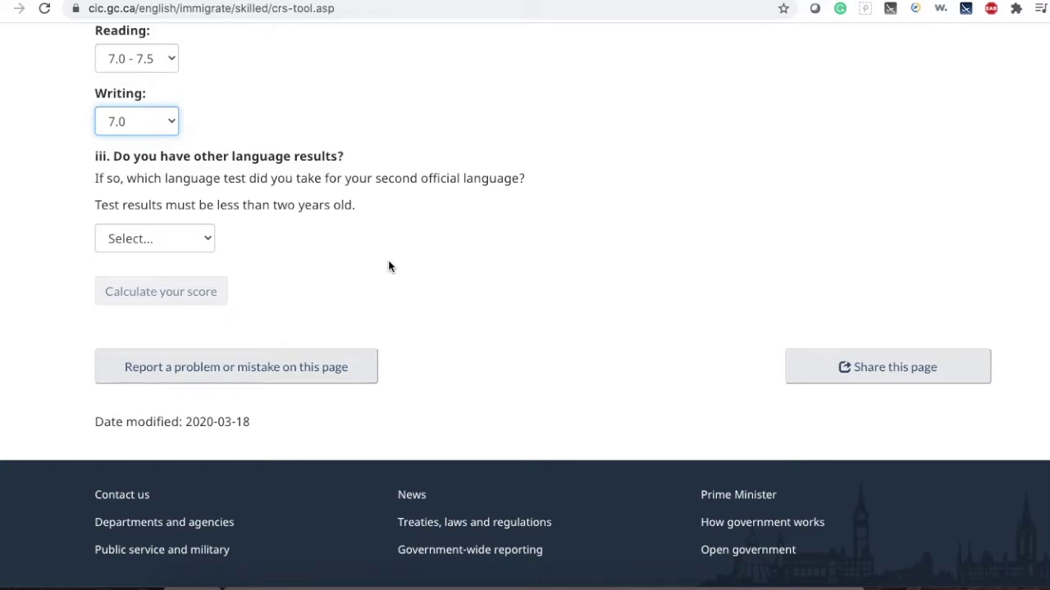
{"action": "left_click", "coordinate": [206, 238]}
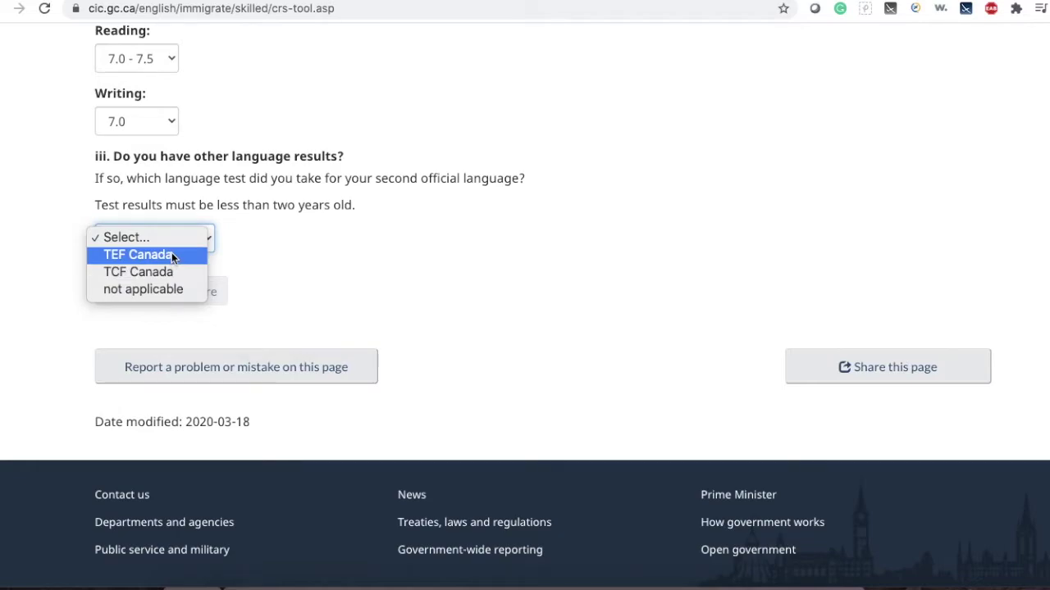
{"action": "left_click", "coordinate": [160, 294]}
Set Canadian work experience to None or less than a year and foreign work to 3 years or more
{"action": "scroll", "coordinate": [453, 338], "scroll_direction": "down", "scroll_amount": 3}
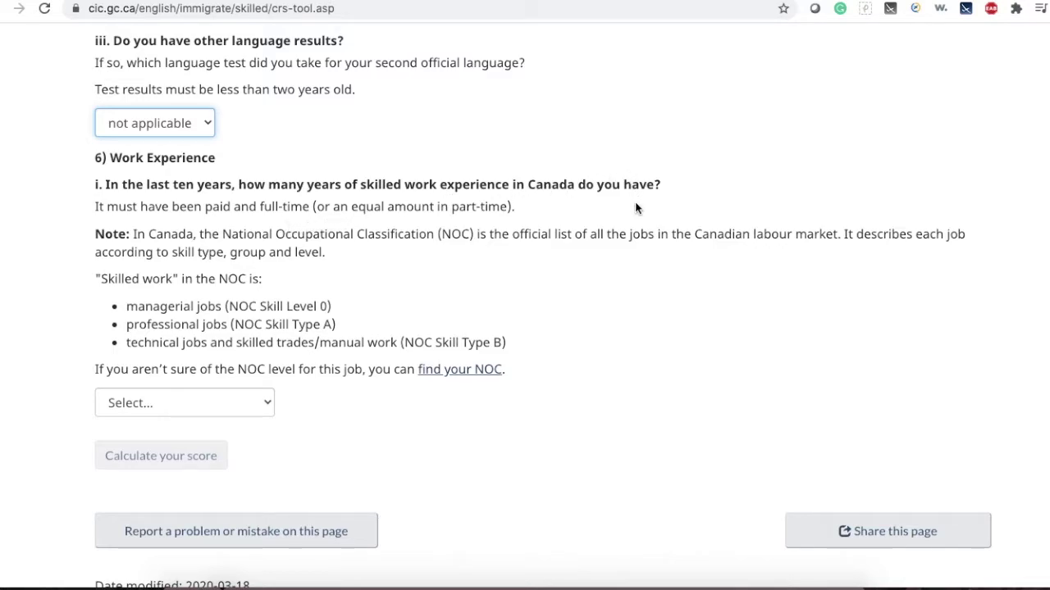
{"action": "scroll", "coordinate": [631, 267], "scroll_direction": "down", "scroll_amount": 3}
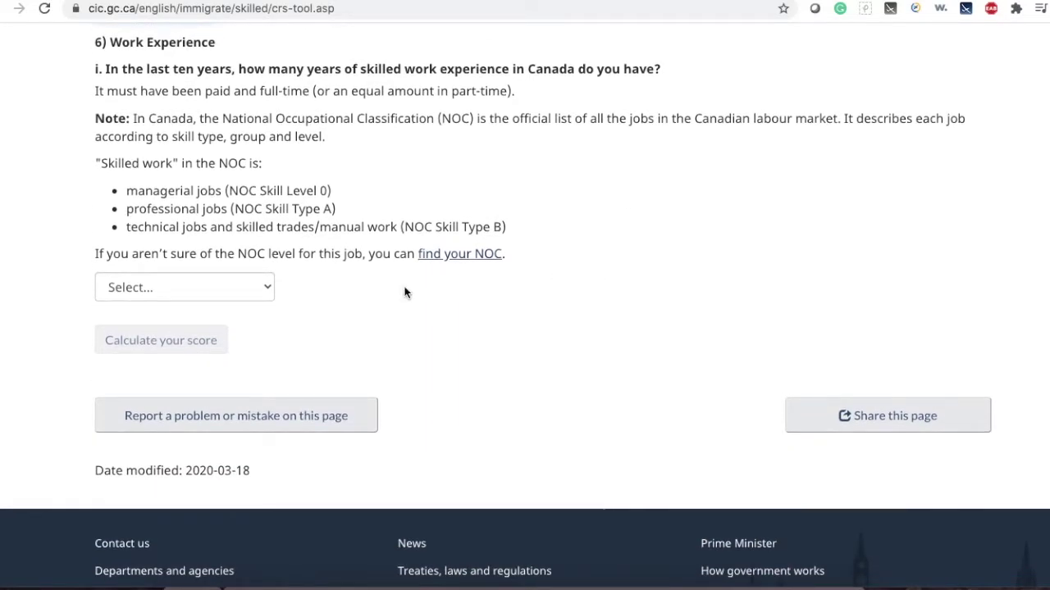
{"action": "left_click", "coordinate": [243, 287]}
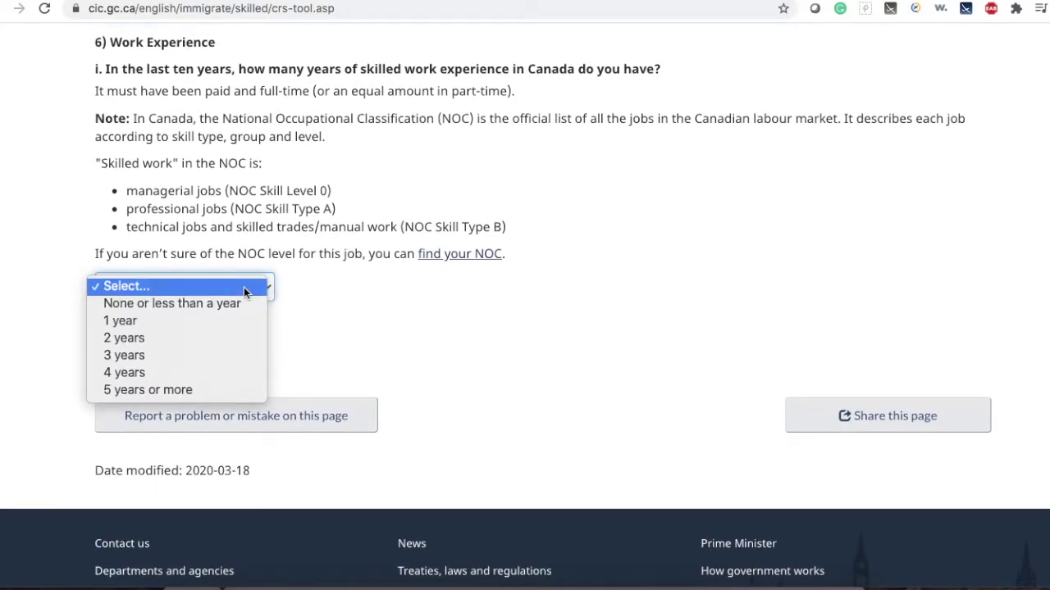
{"action": "left_click", "coordinate": [161, 307]}
{"action": "scroll", "coordinate": [531, 345], "scroll_direction": "down", "scroll_amount": 3}
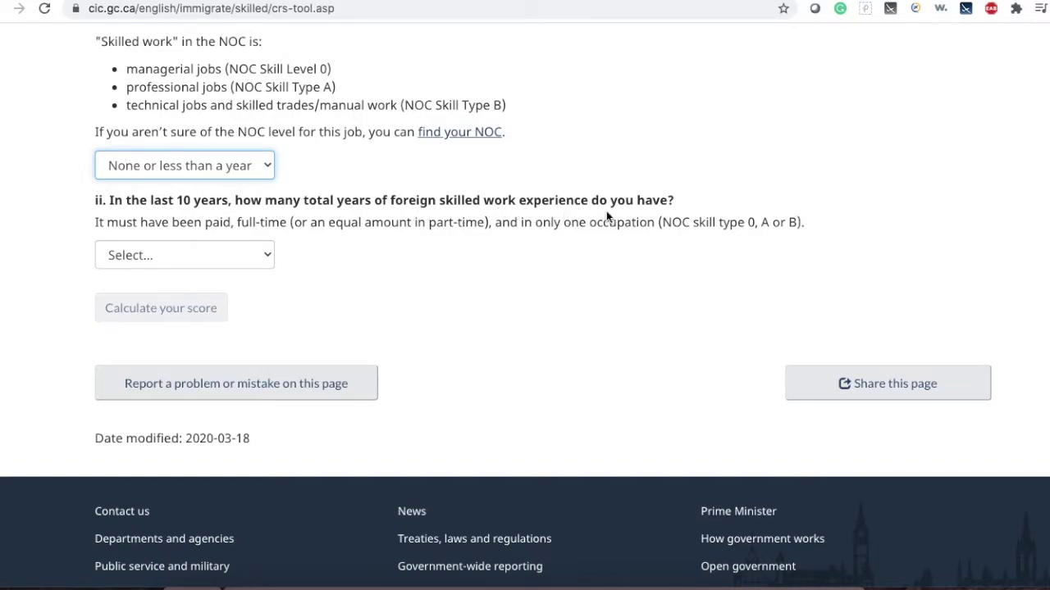
{"action": "left_click", "coordinate": [221, 264]}
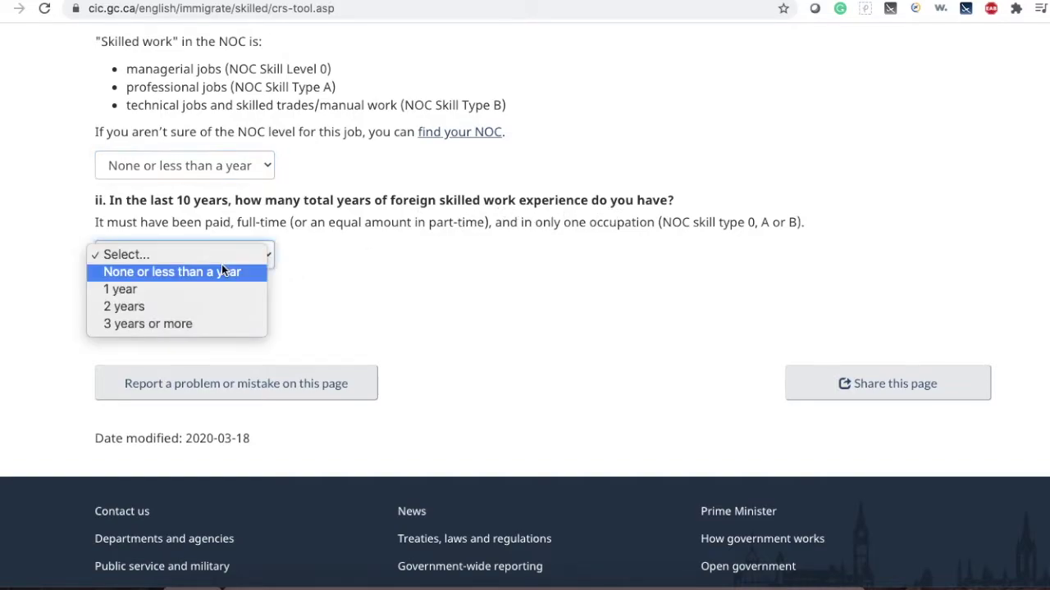
{"action": "left_click", "coordinate": [181, 324]}
Answer No to having a certificate of qualification
{"action": "scroll", "coordinate": [468, 403], "scroll_direction": "down", "scroll_amount": 1}
{"action": "scroll", "coordinate": [468, 403], "scroll_direction": "down", "scroll_amount": 1}
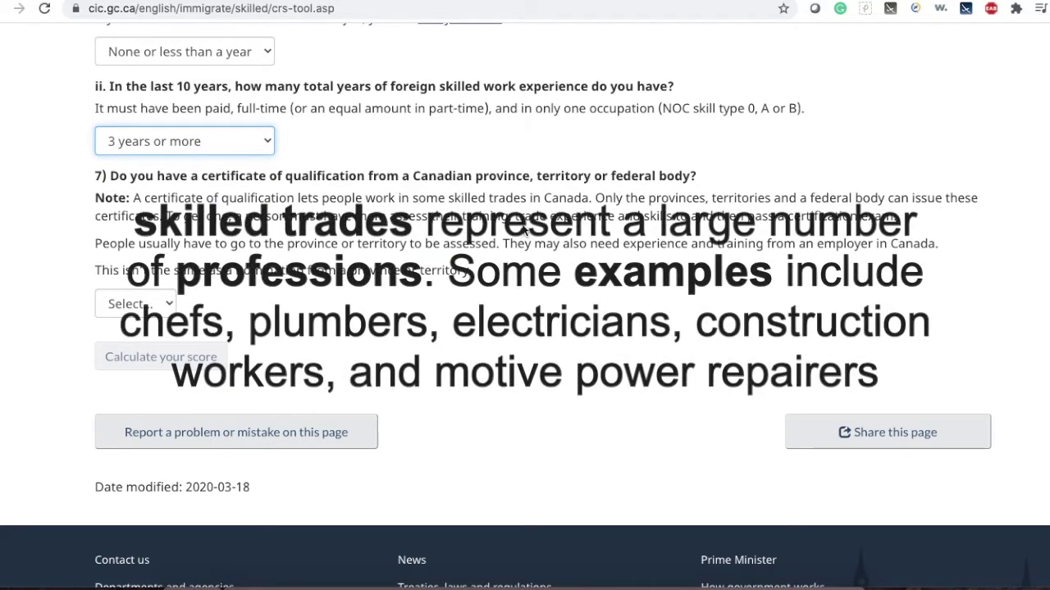
{"action": "left_click", "coordinate": [160, 305]}
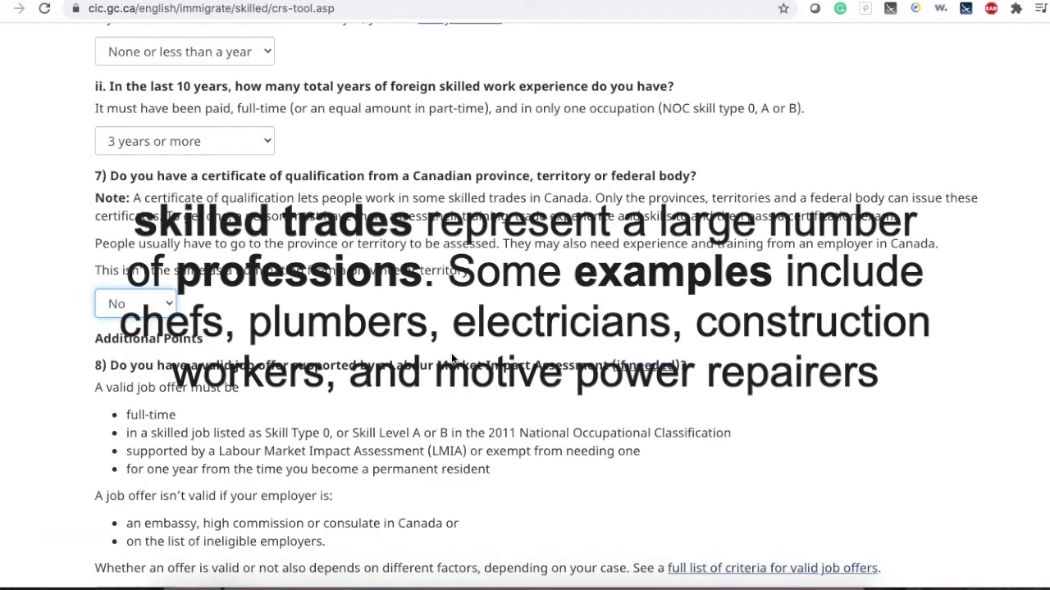
{"action": "scroll", "coordinate": [447, 355], "scroll_direction": "down", "scroll_amount": 3}
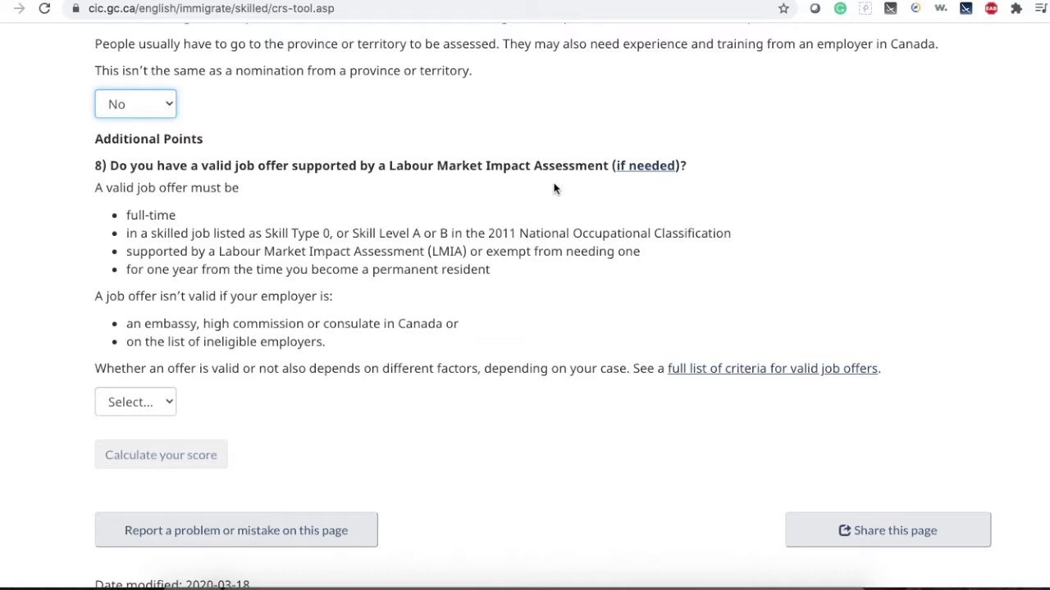
{"action": "left_click", "coordinate": [153, 403]}
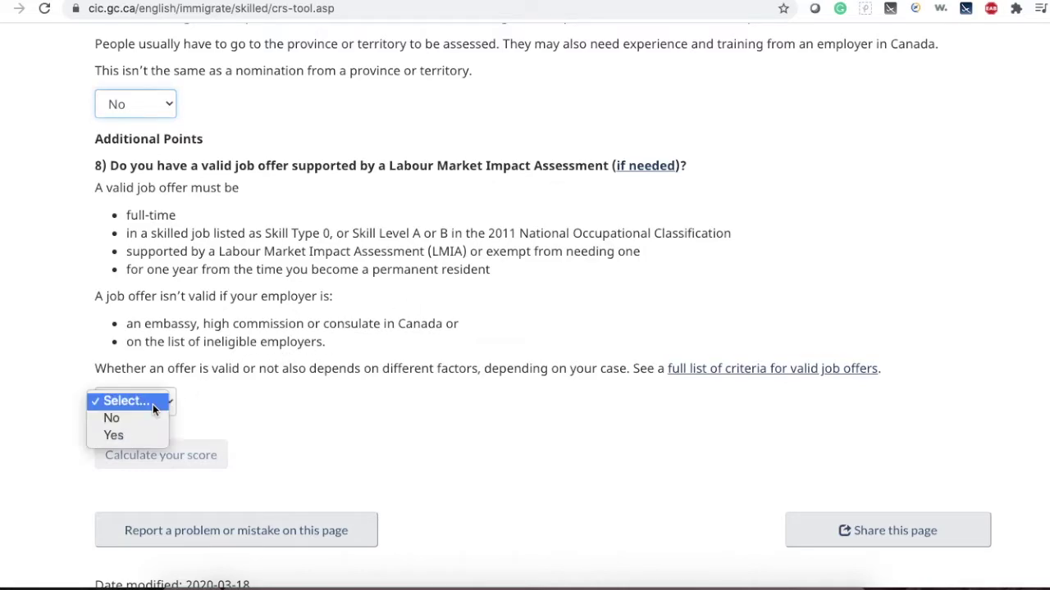
Answer No to the job offer and provincial nomination questions
{"action": "left_click", "coordinate": [128, 421]}
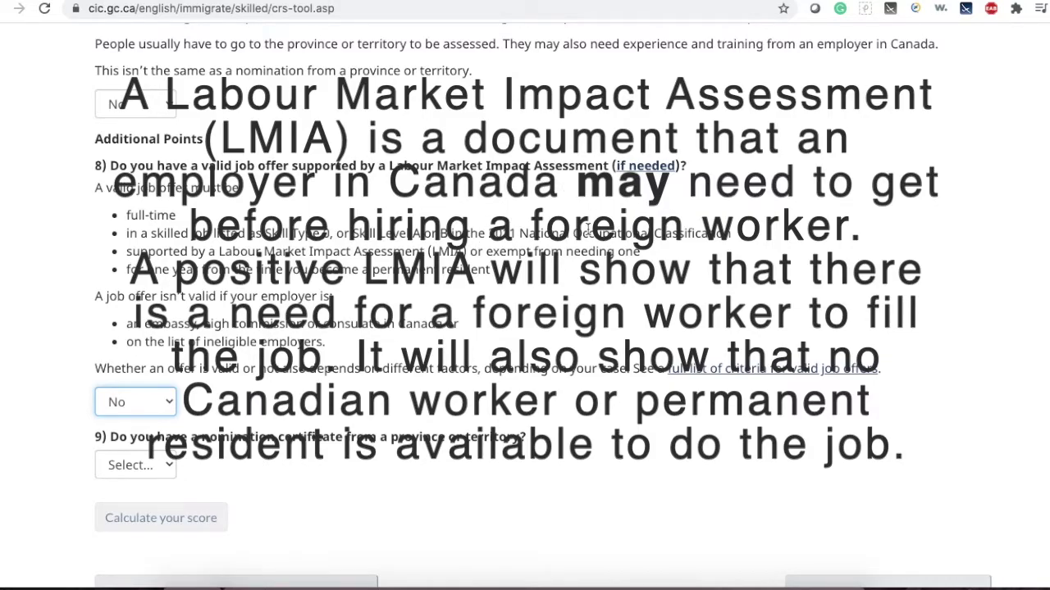
{"action": "scroll", "coordinate": [332, 258], "scroll_direction": "down", "scroll_amount": 3}
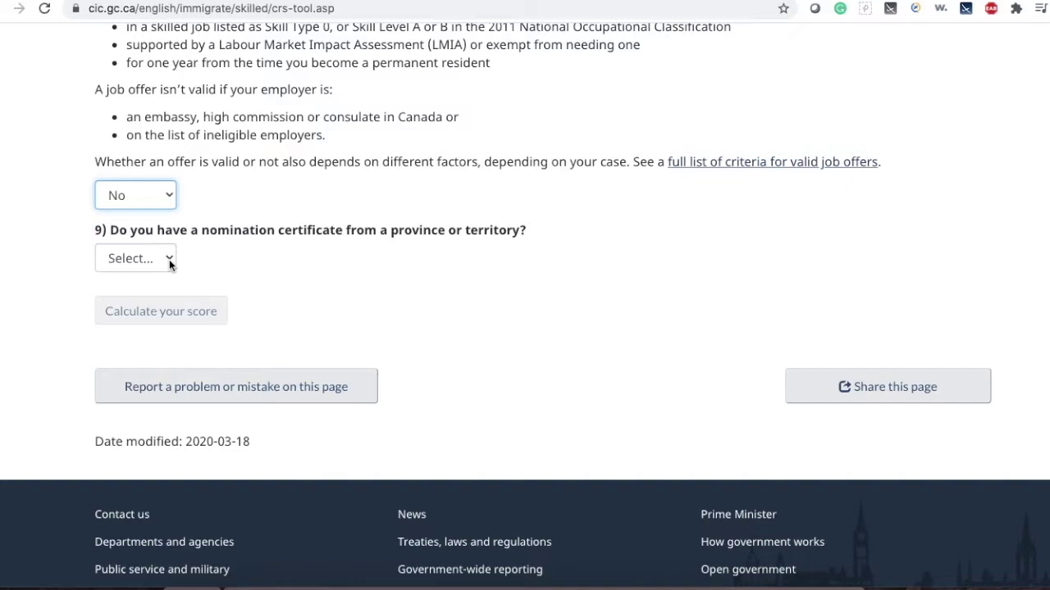
{"action": "left_click", "coordinate": [169, 259]}
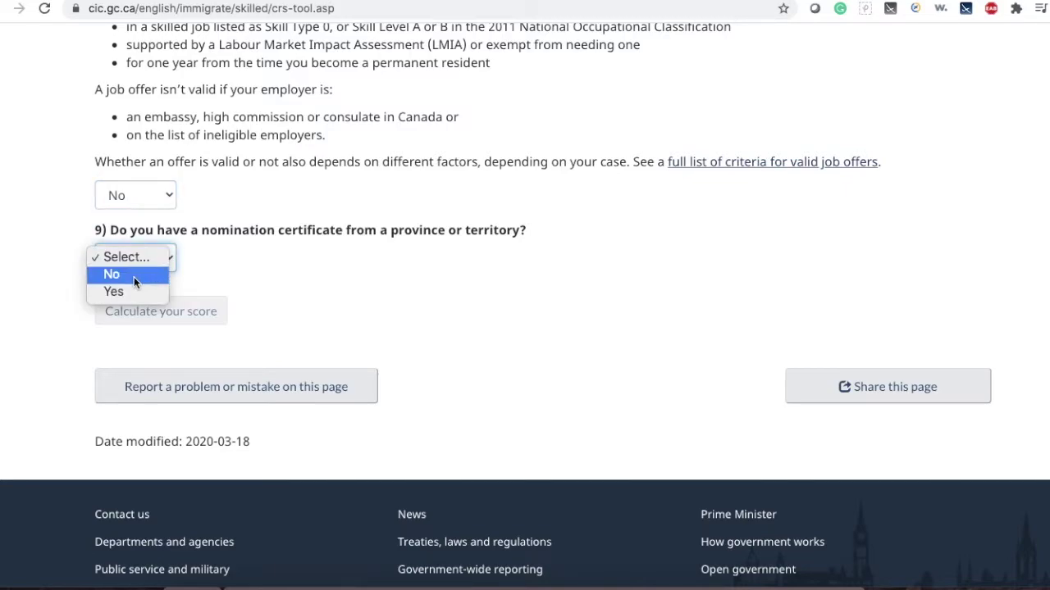
{"action": "left_click", "coordinate": [134, 276]}
Answer No to having a sibling in Canada and calculate the CRS score
{"action": "scroll", "coordinate": [419, 328], "scroll_direction": "down", "scroll_amount": 3}
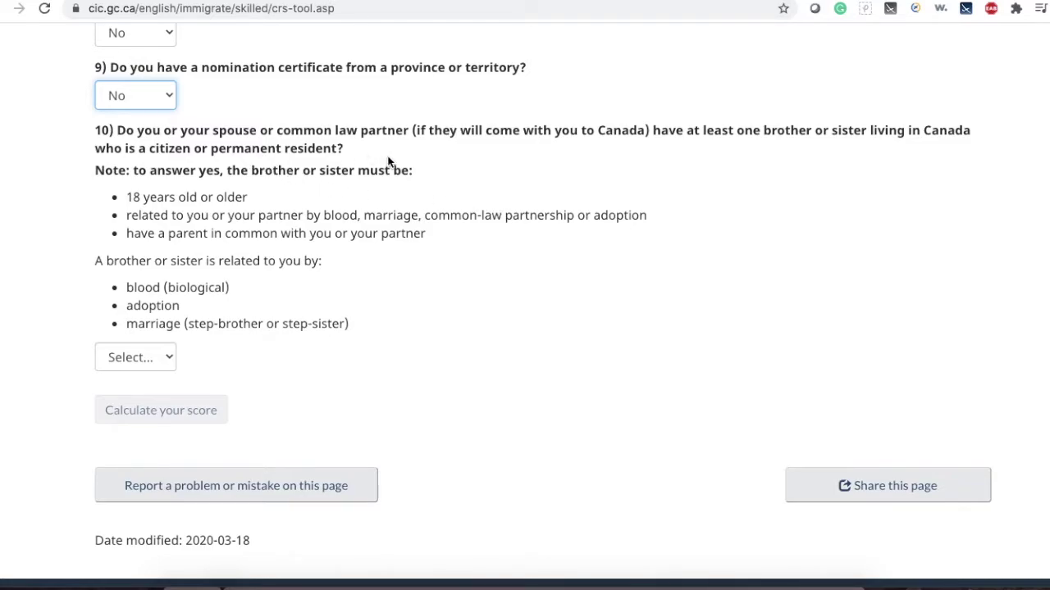
{"action": "left_click", "coordinate": [161, 358]}
{"action": "left_click", "coordinate": [121, 370]}
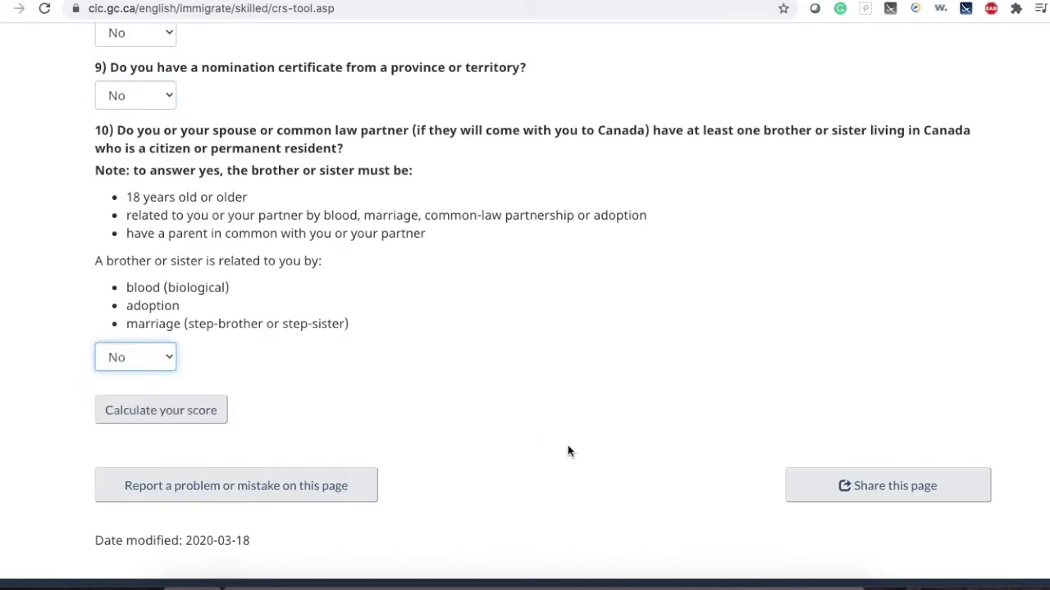
{"action": "left_click", "coordinate": [158, 419]}
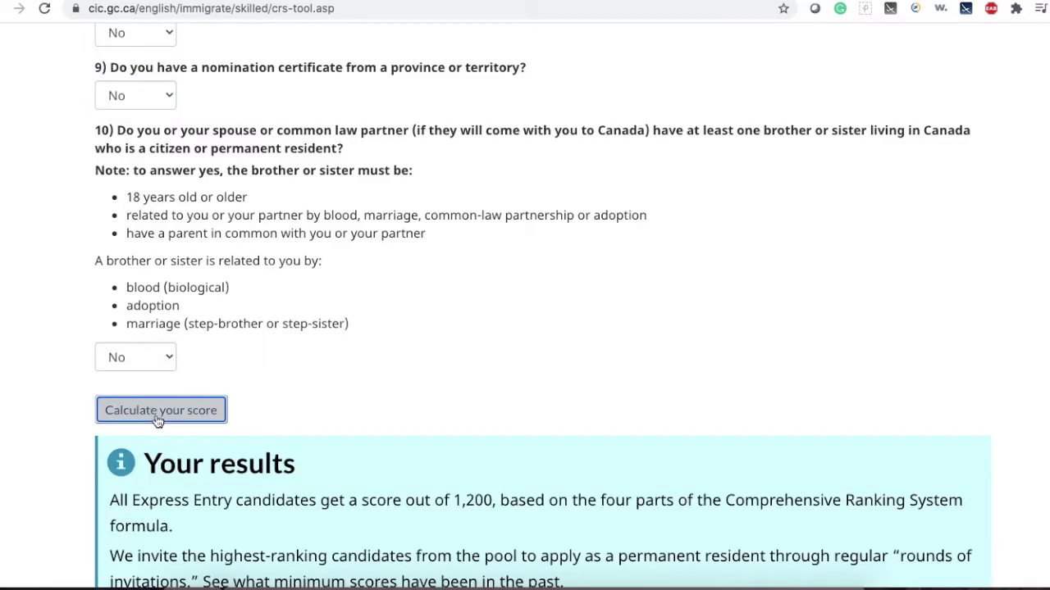
{"action": "scroll", "coordinate": [565, 465], "scroll_direction": "down", "scroll_amount": 9}
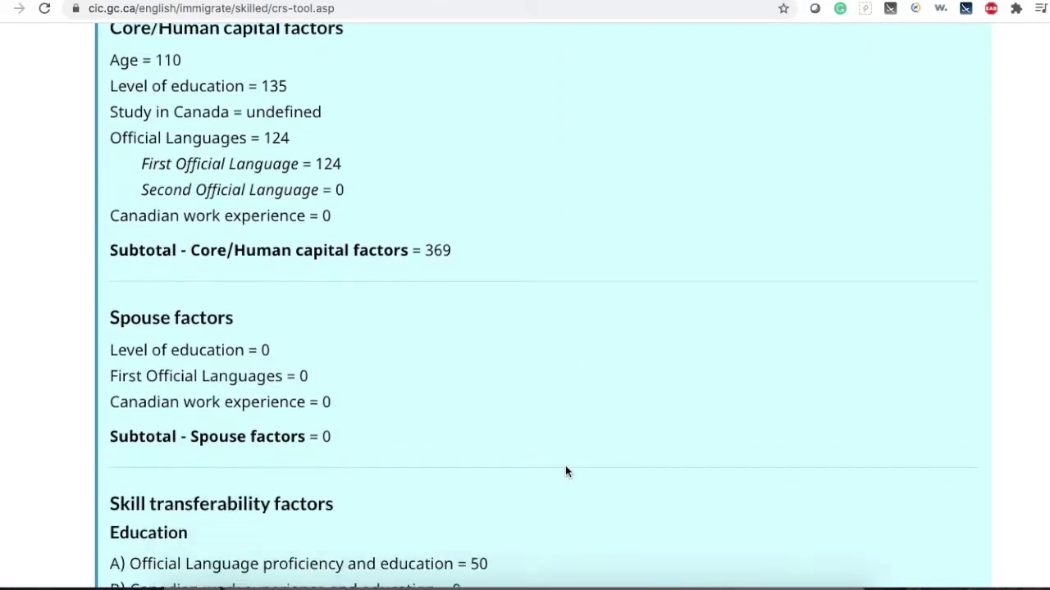
{"action": "scroll", "coordinate": [565, 468], "scroll_direction": "down", "scroll_amount": 6}
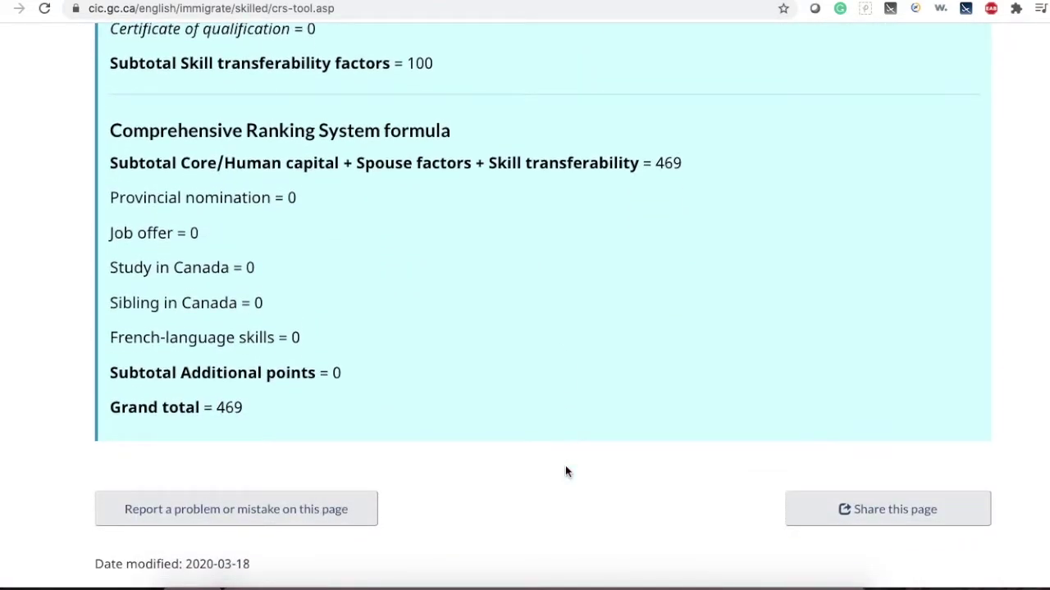
{"action": "scroll", "coordinate": [565, 471], "scroll_direction": "up", "scroll_amount": 1}
{"action": "scroll", "coordinate": [565, 471], "scroll_direction": "up", "scroll_amount": 2}
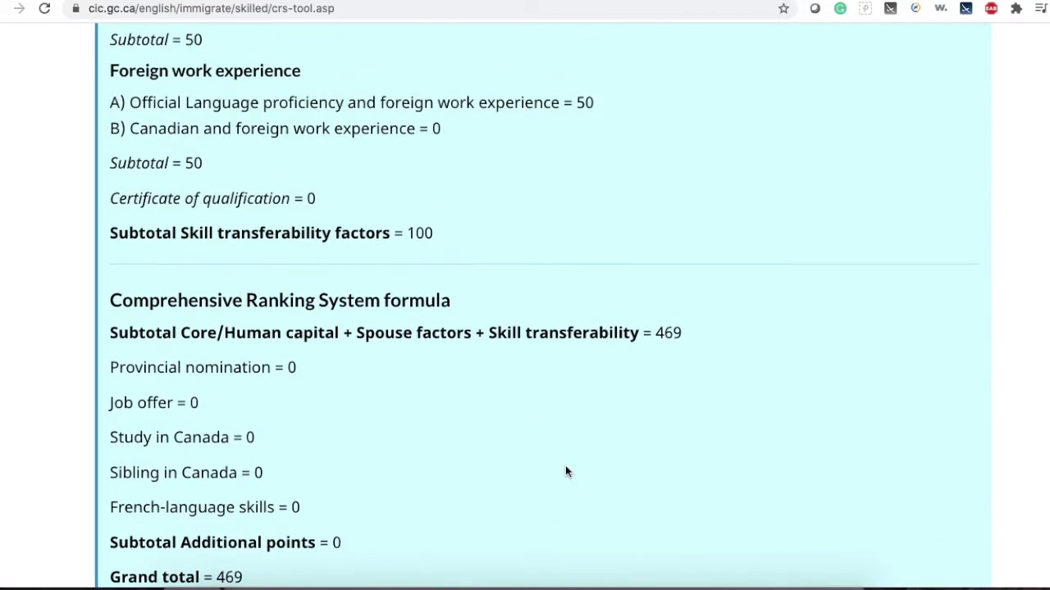
{"action": "scroll", "coordinate": [565, 471], "scroll_direction": "down", "scroll_amount": 1}
{"action": "scroll", "coordinate": [565, 472], "scroll_direction": "up", "scroll_amount": 3}
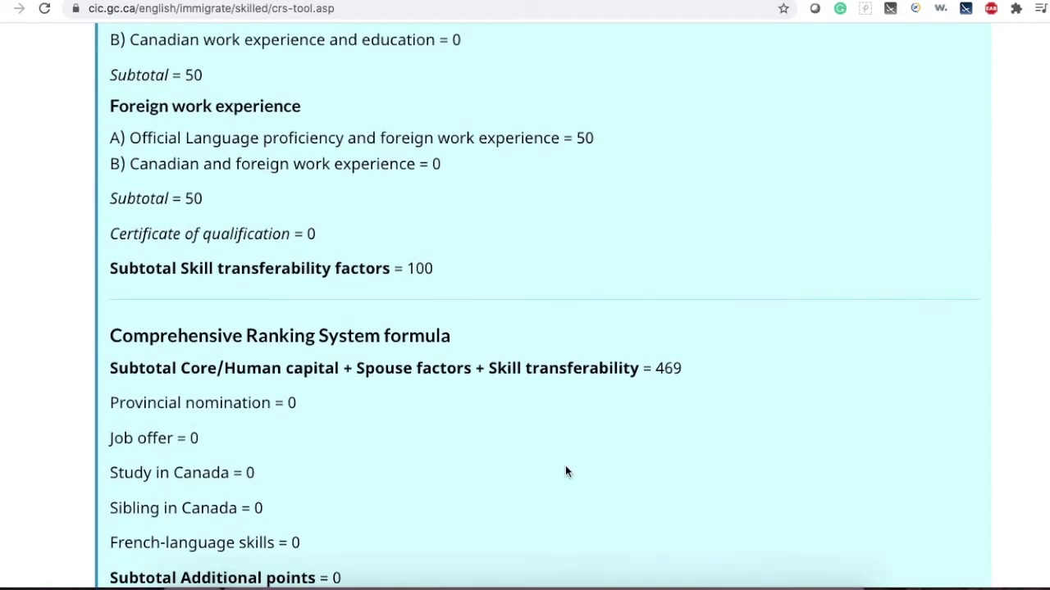
{"action": "scroll", "coordinate": [565, 472], "scroll_direction": "up", "scroll_amount": 20}
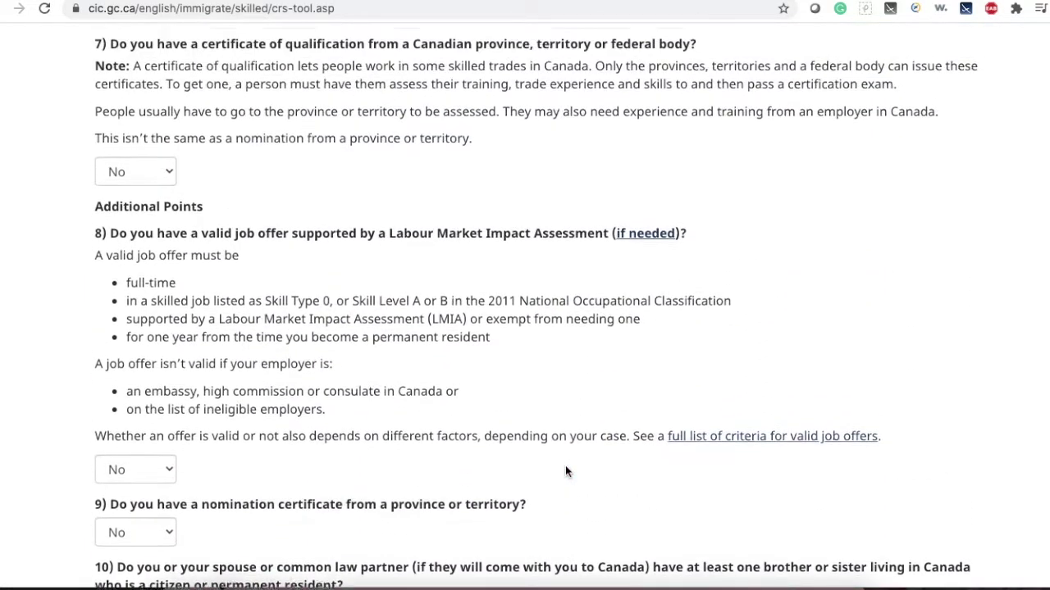
{"action": "scroll", "coordinate": [565, 465], "scroll_direction": "up", "scroll_amount": 15}
Change marital status to Married
{"action": "left_click", "coordinate": [261, 196]}
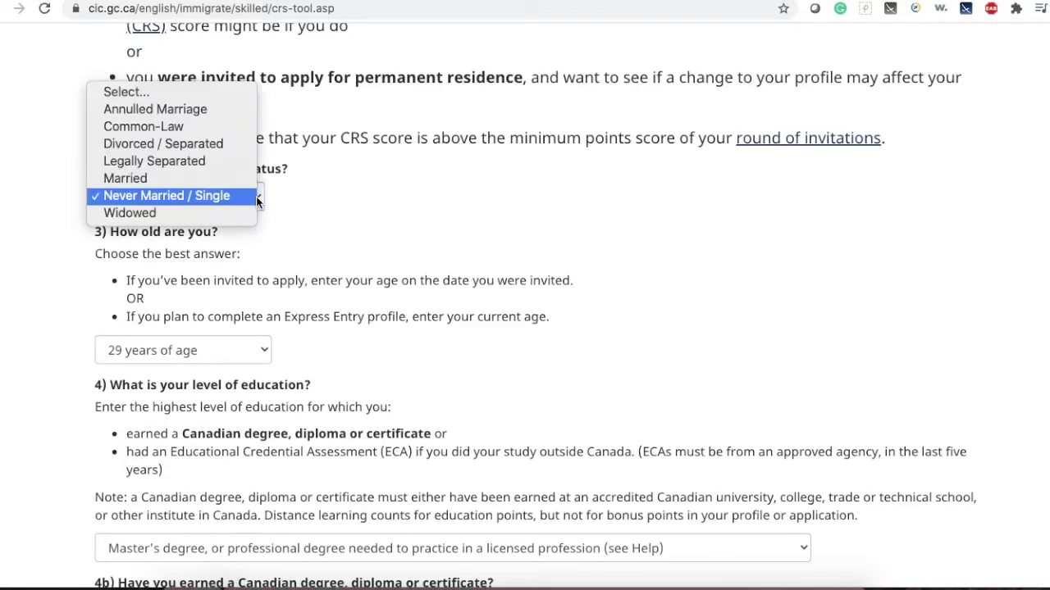
{"action": "left_click", "coordinate": [170, 180]}
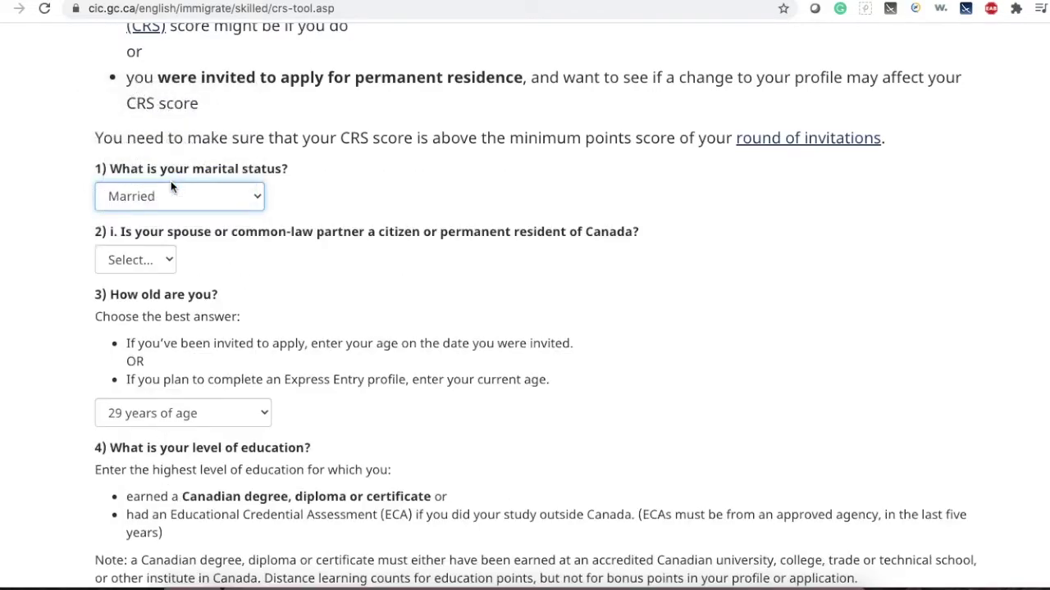
{"action": "scroll", "coordinate": [432, 377], "scroll_direction": "down", "scroll_amount": 1}
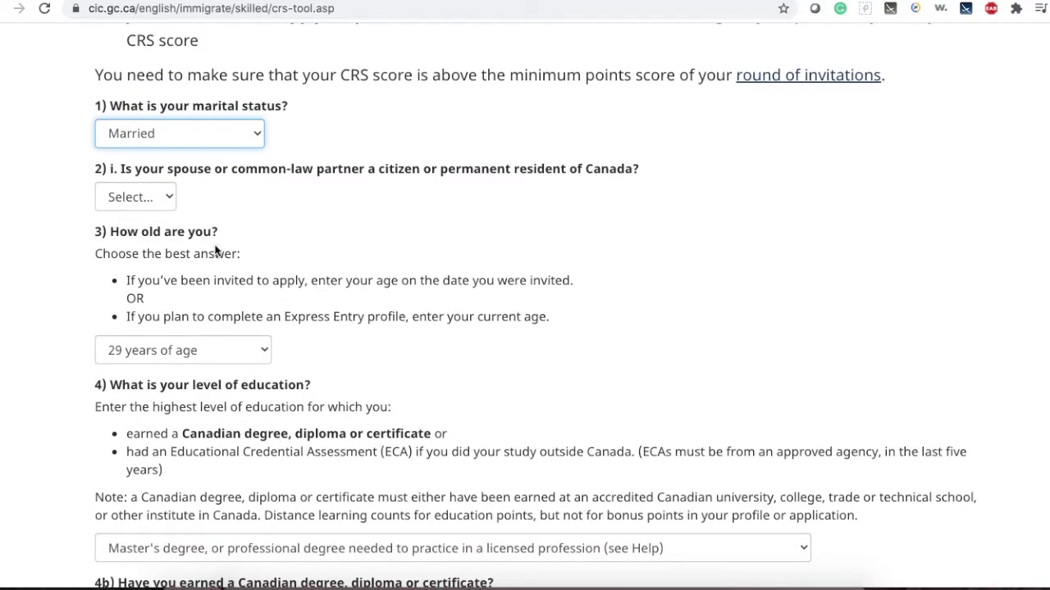
Answer No to spouse being a citizen or resident and Yes to spouse coming to Canada
{"action": "left_click", "coordinate": [168, 201]}
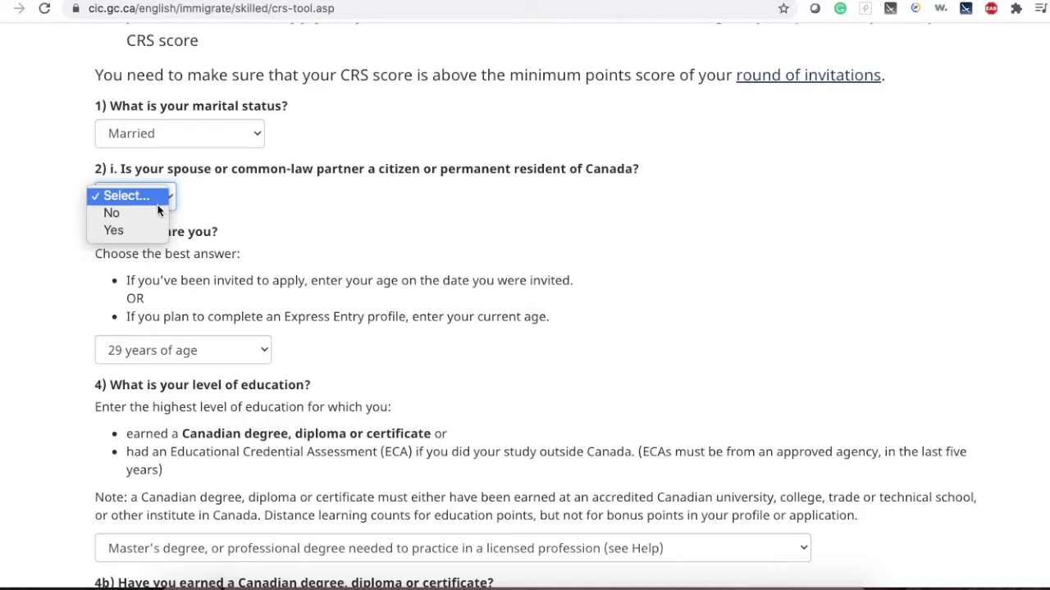
{"action": "left_click", "coordinate": [139, 214]}
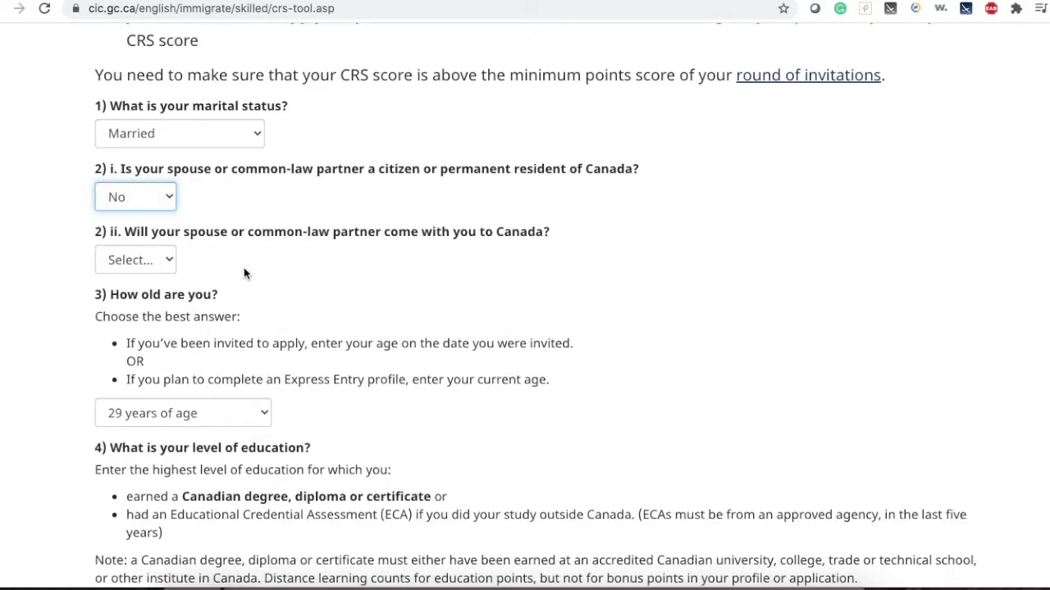
{"action": "left_click", "coordinate": [169, 260]}
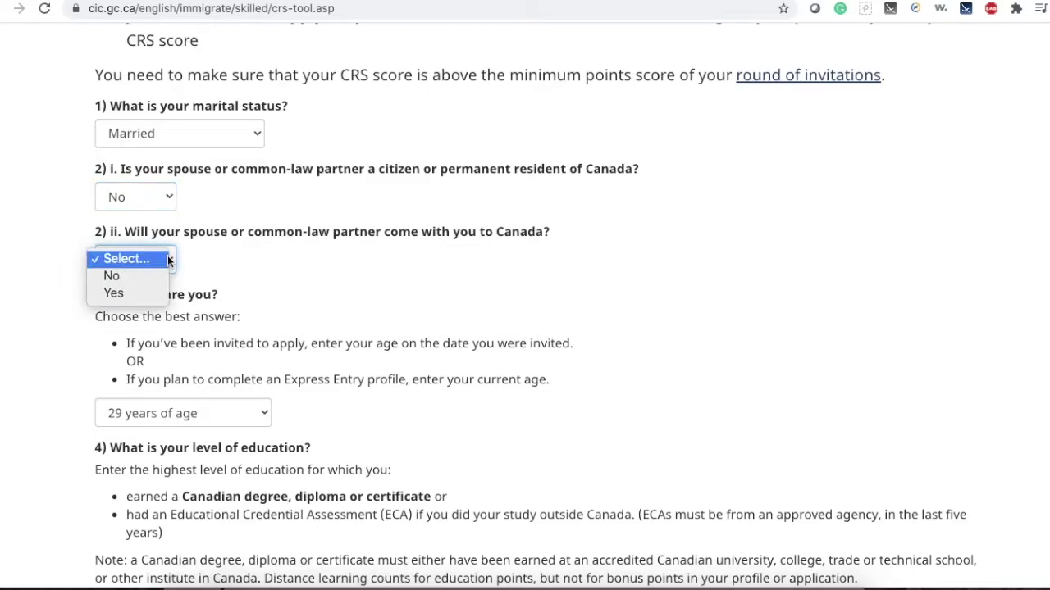
{"action": "left_click", "coordinate": [127, 295]}
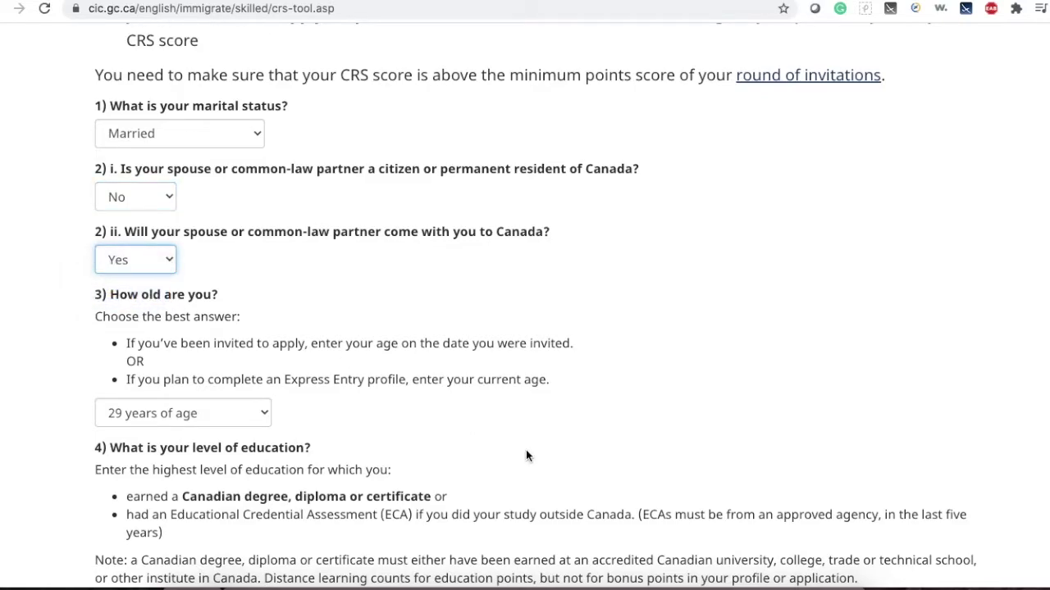
{"action": "scroll", "coordinate": [526, 449], "scroll_direction": "down", "scroll_amount": 10}
{"action": "scroll", "coordinate": [527, 450], "scroll_direction": "down", "scroll_amount": 8}
{"action": "scroll", "coordinate": [525, 455], "scroll_direction": "down", "scroll_amount": 18}
{"action": "scroll", "coordinate": [528, 456], "scroll_direction": "down", "scroll_amount": 10}
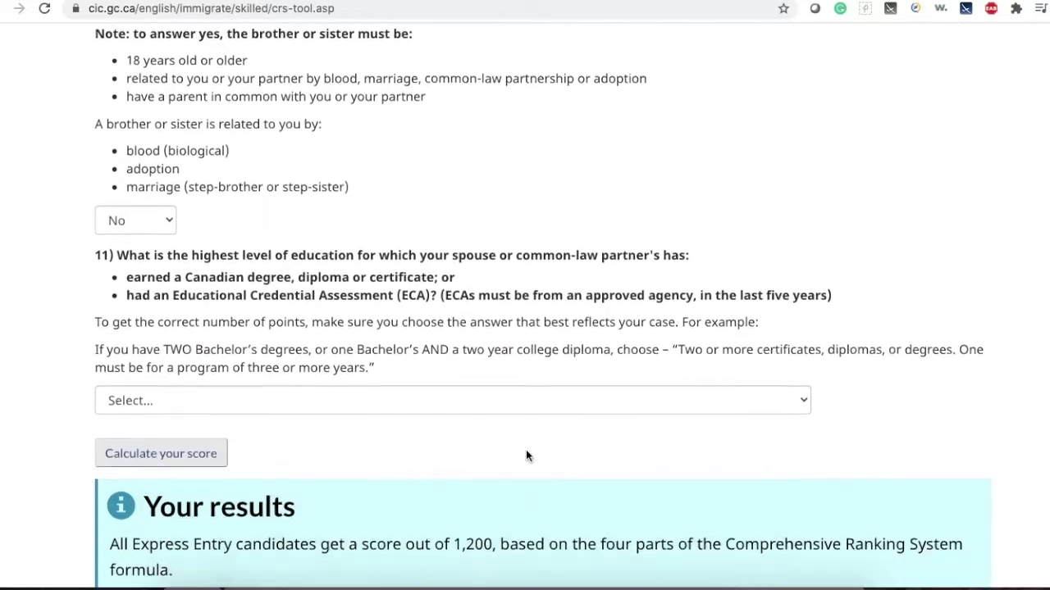
{"action": "scroll", "coordinate": [525, 456], "scroll_direction": "down", "scroll_amount": 3}
{"action": "scroll", "coordinate": [524, 450], "scroll_direction": "up", "scroll_amount": 1}
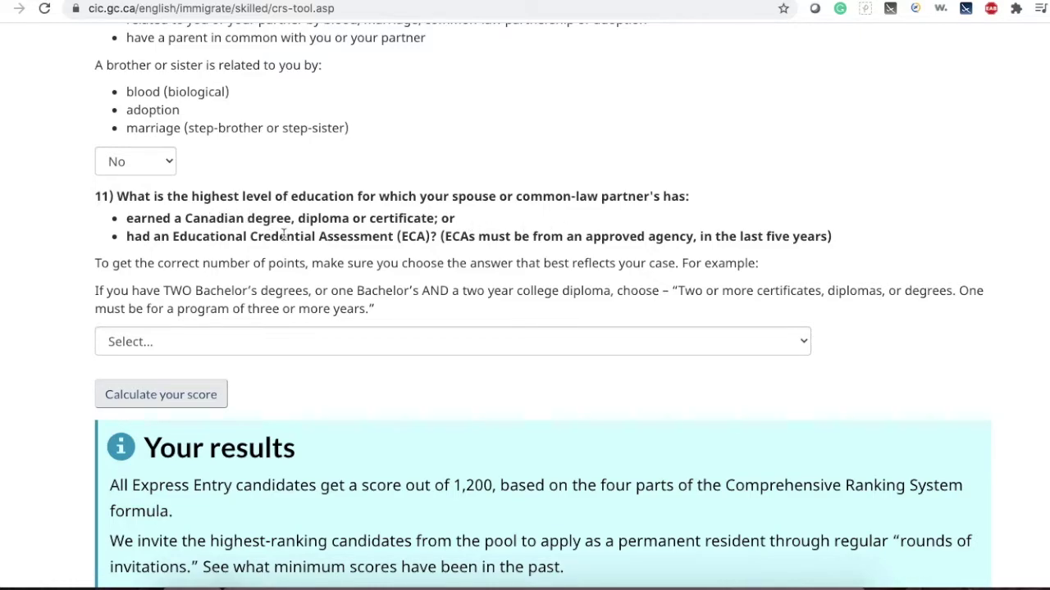
Choose Bachelor's degree for spouse education and None or less than a year for spouse Canadian work
{"action": "left_click", "coordinate": [176, 342]}
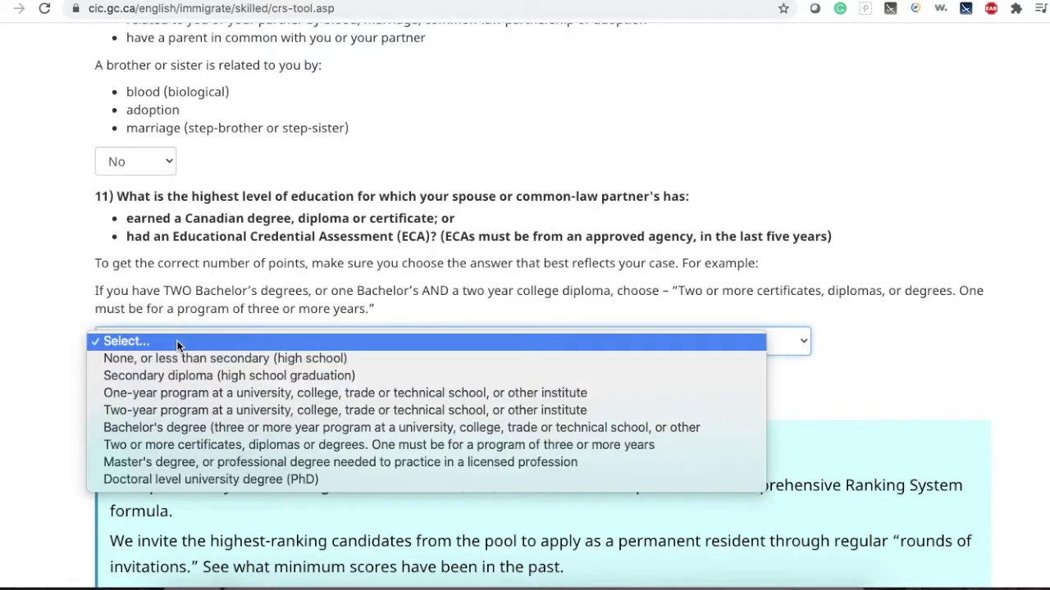
{"action": "left_click", "coordinate": [154, 431]}
{"action": "scroll", "coordinate": [509, 403], "scroll_direction": "down", "scroll_amount": 1}
{"action": "scroll", "coordinate": [508, 404], "scroll_direction": "down", "scroll_amount": 3}
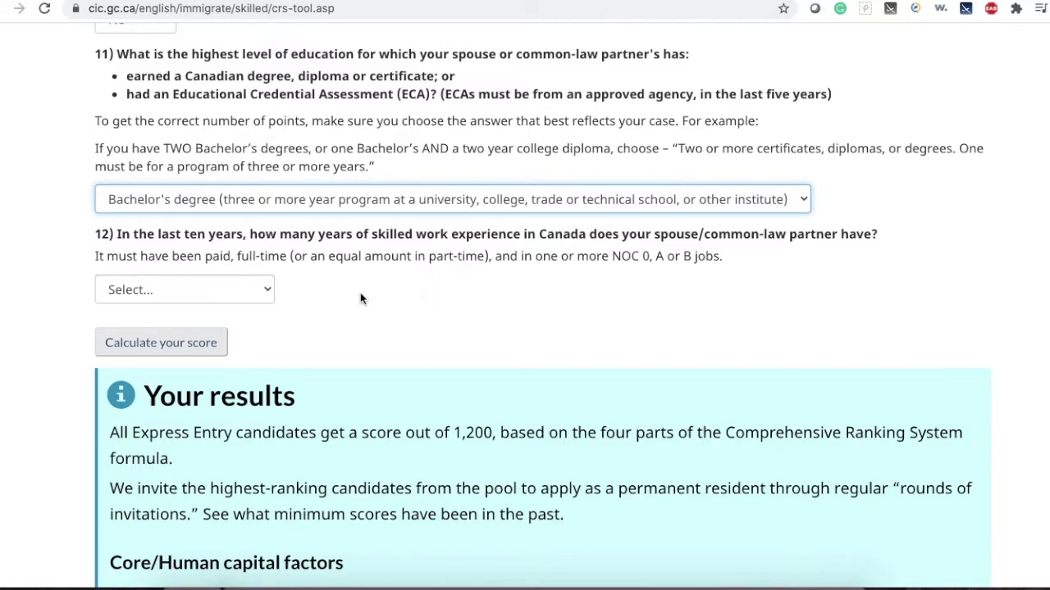
{"action": "left_click", "coordinate": [244, 294]}
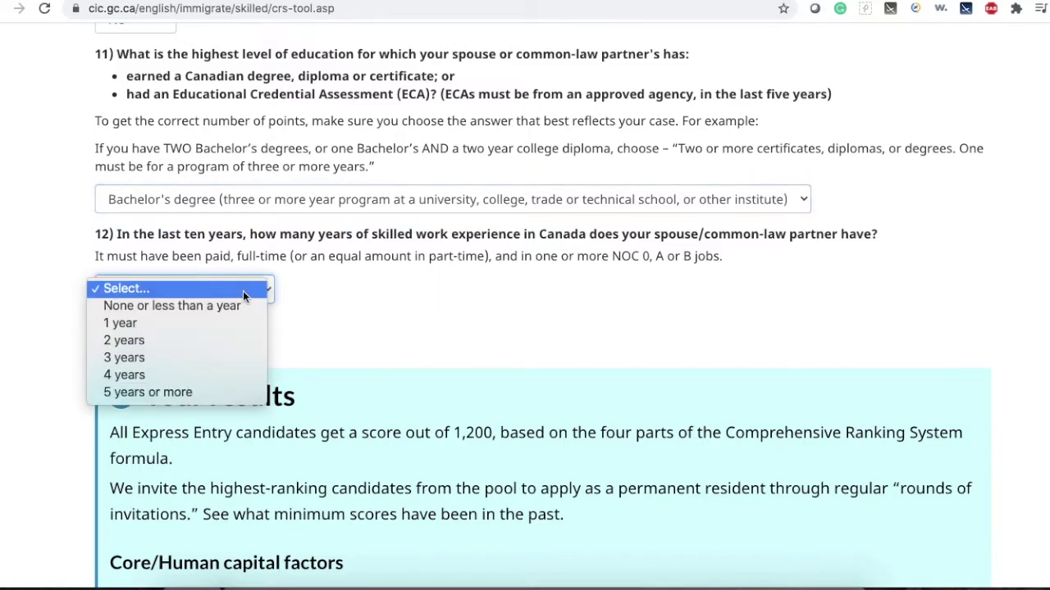
{"action": "left_click", "coordinate": [201, 306]}
{"action": "scroll", "coordinate": [444, 357], "scroll_direction": "down", "scroll_amount": 2}
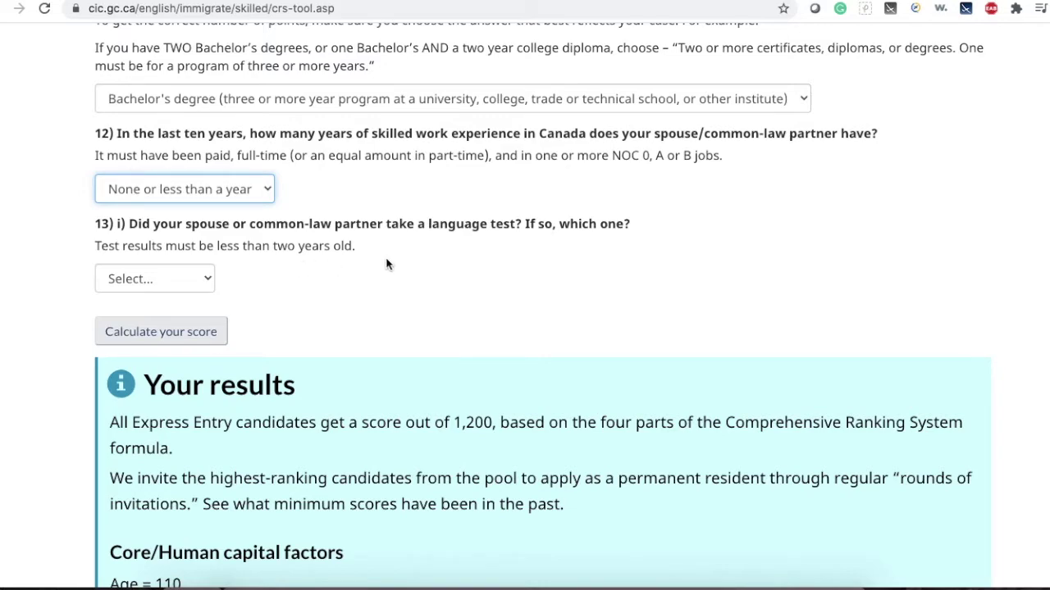
Choose IELTS as the spouse's test with Speaking 7.0 and Listening 8.0
{"action": "left_click", "coordinate": [198, 280]}
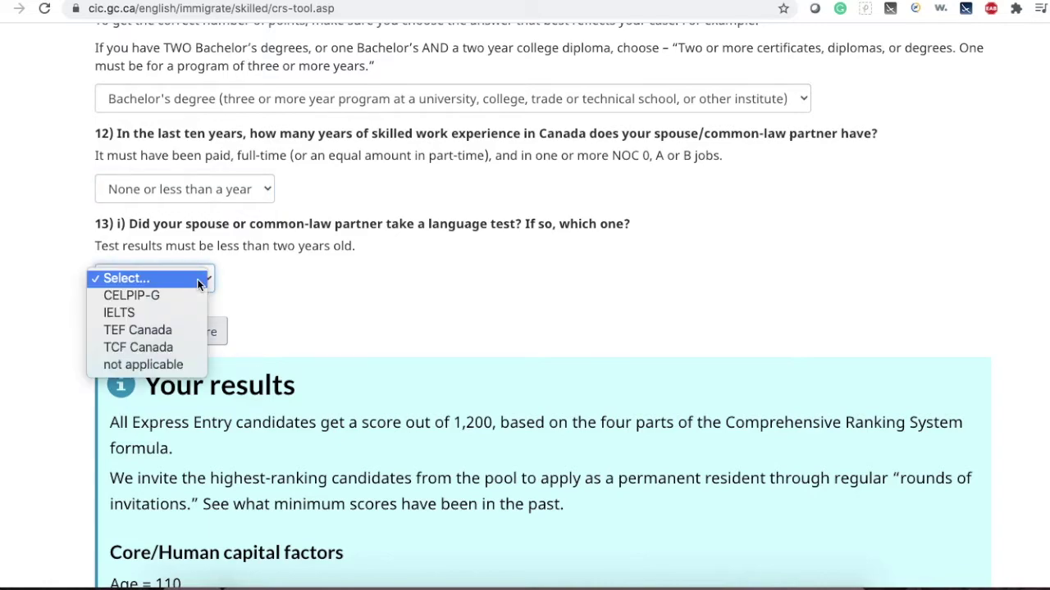
{"action": "left_click", "coordinate": [127, 317]}
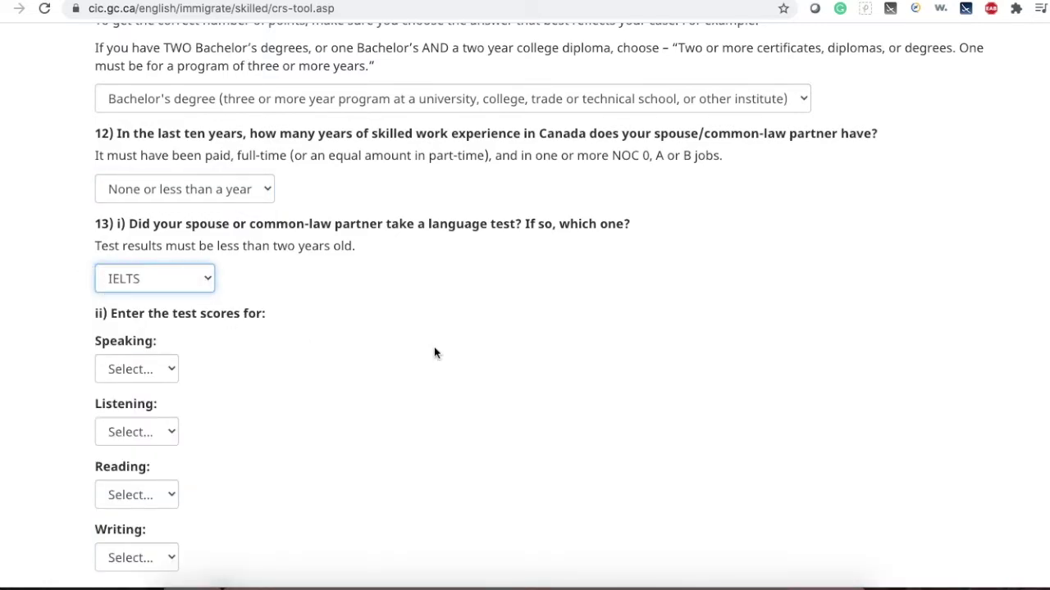
{"action": "scroll", "coordinate": [434, 347], "scroll_direction": "down", "scroll_amount": 2}
{"action": "scroll", "coordinate": [448, 355], "scroll_direction": "down", "scroll_amount": 2}
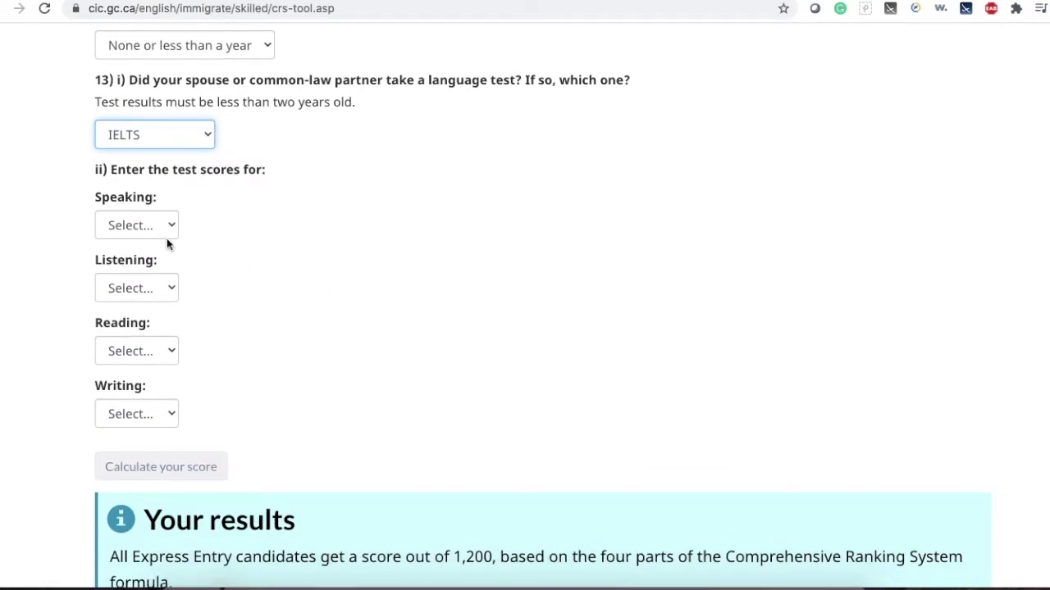
{"action": "left_click", "coordinate": [148, 228]}
{"action": "left_click", "coordinate": [122, 258]}
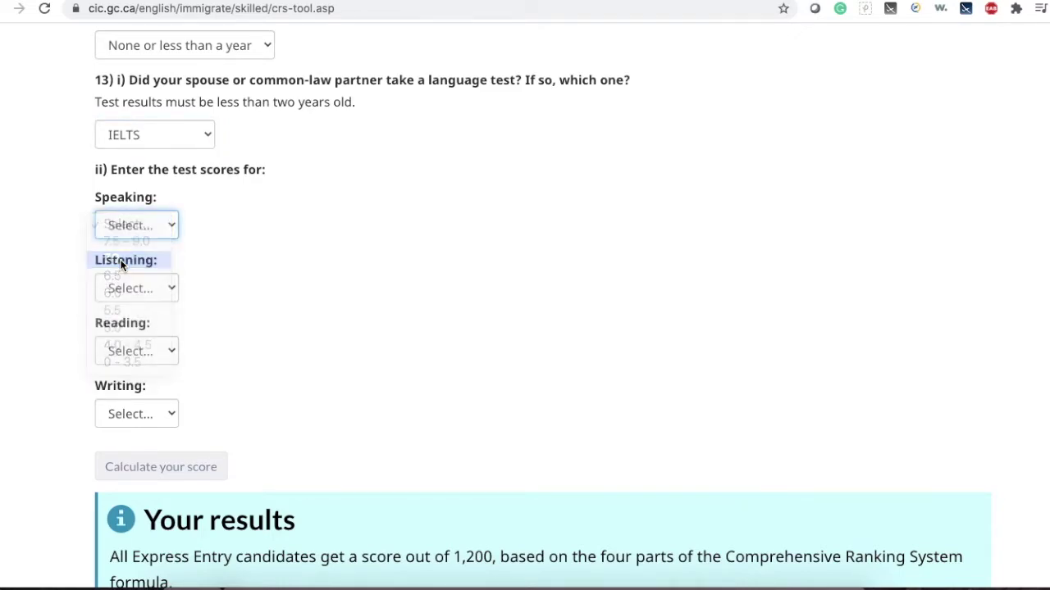
{"action": "left_click", "coordinate": [124, 287]}
{"action": "left_click", "coordinate": [113, 325]}
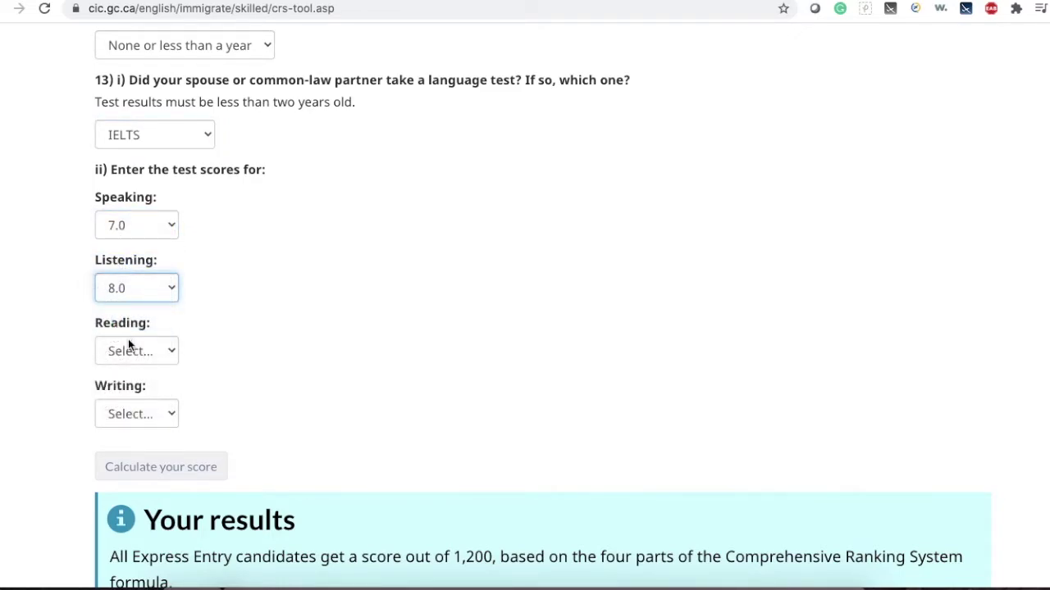
Set the spouse's Reading to 7.0 - 7.5 and Writing to 7.0, then recalculate the score
{"action": "left_click", "coordinate": [128, 347]}
{"action": "left_click", "coordinate": [117, 384]}
{"action": "left_click", "coordinate": [132, 412]}
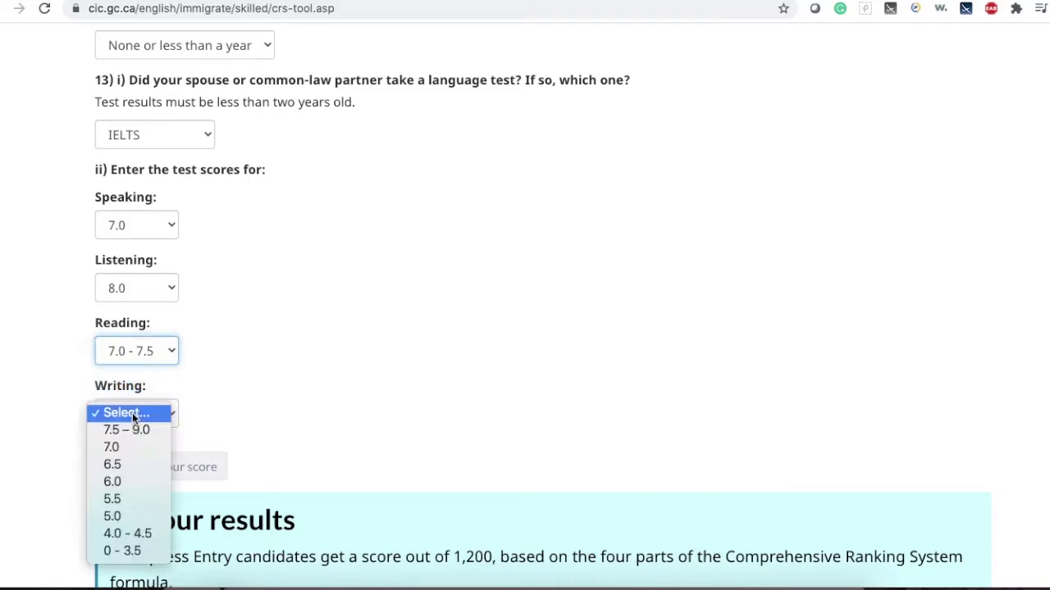
{"action": "left_click", "coordinate": [121, 446]}
{"action": "scroll", "coordinate": [331, 452], "scroll_direction": "down", "scroll_amount": 1}
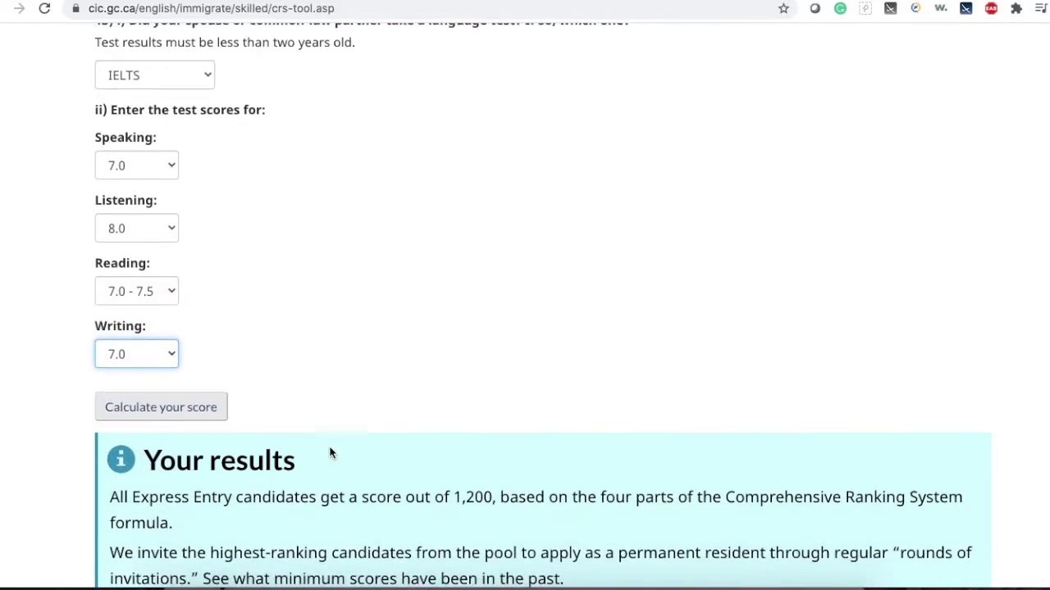
{"action": "left_click", "coordinate": [190, 412]}
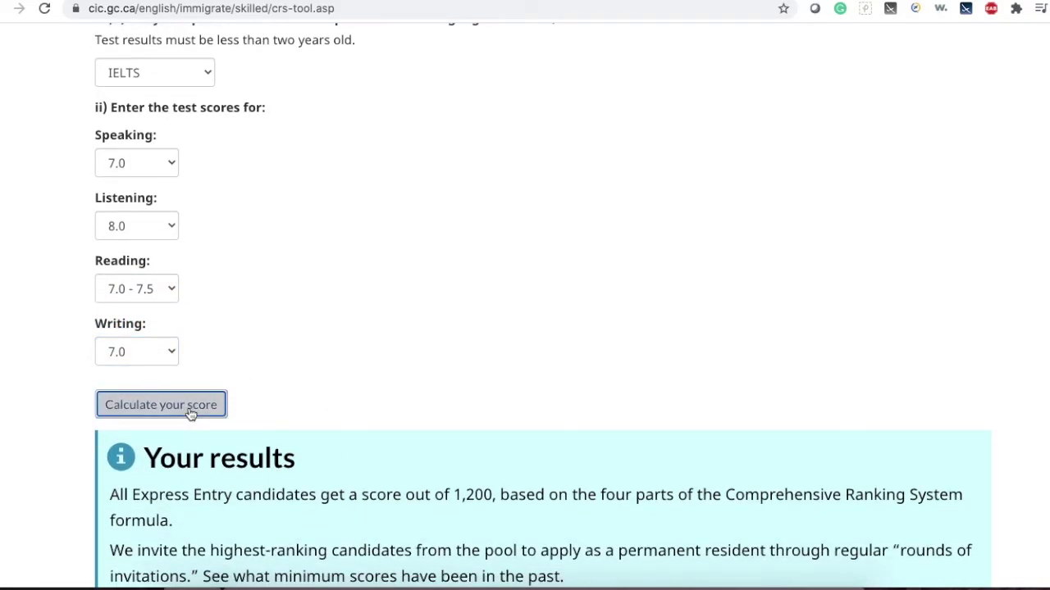
Highlight the grand total of 470 in the results, then review the form answers above
{"action": "scroll", "coordinate": [684, 440], "scroll_direction": "down", "scroll_amount": 15}
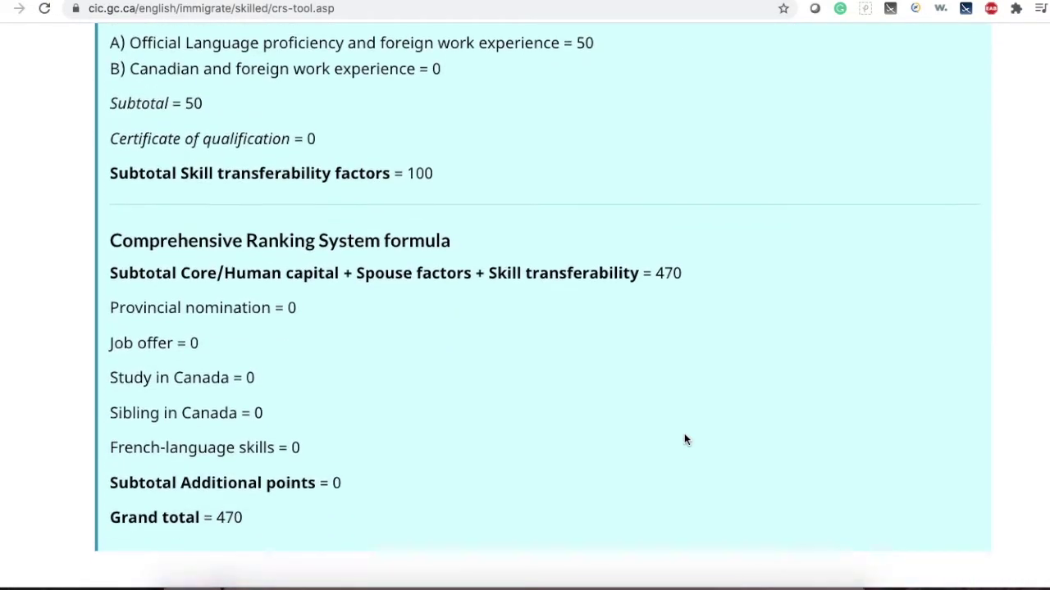
{"action": "scroll", "coordinate": [686, 440], "scroll_direction": "down", "scroll_amount": 3}
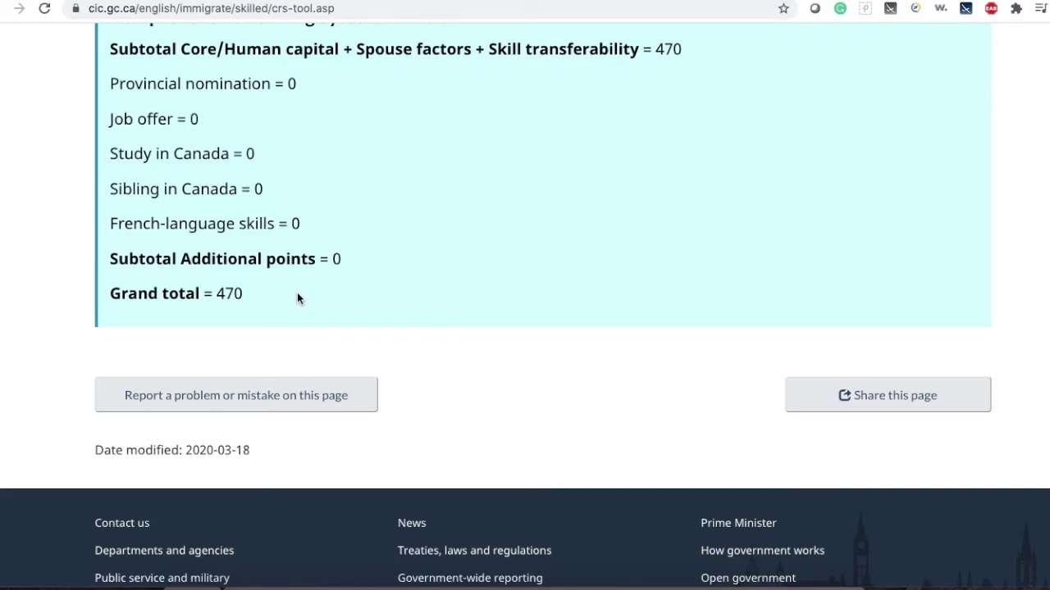
{"action": "double_click", "coordinate": [227, 294]}
{"action": "scroll", "coordinate": [624, 336], "scroll_direction": "up", "scroll_amount": 15}
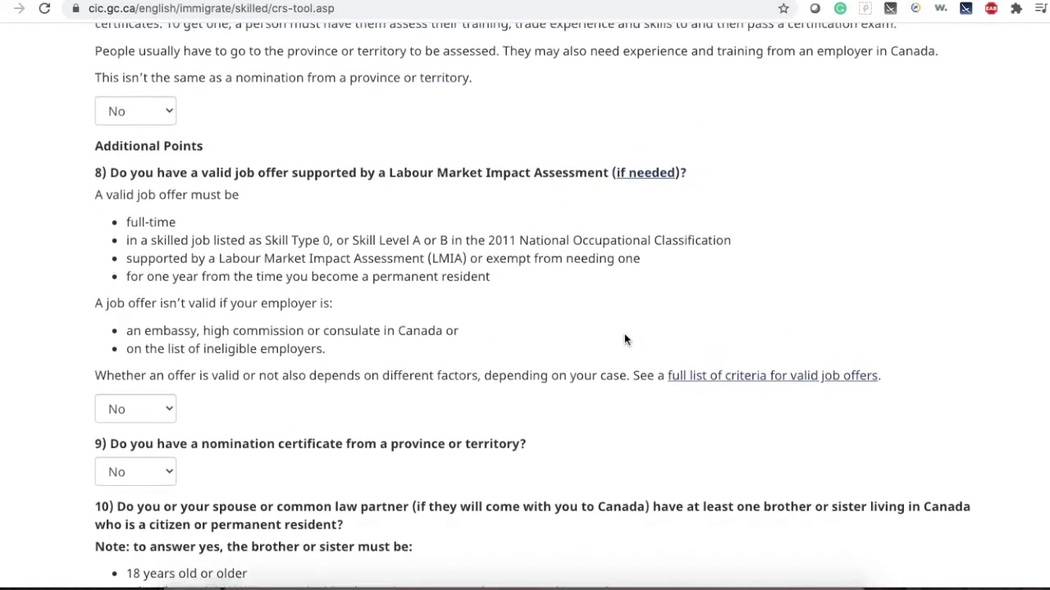
{"action": "scroll", "coordinate": [627, 341], "scroll_direction": "up", "scroll_amount": 4}
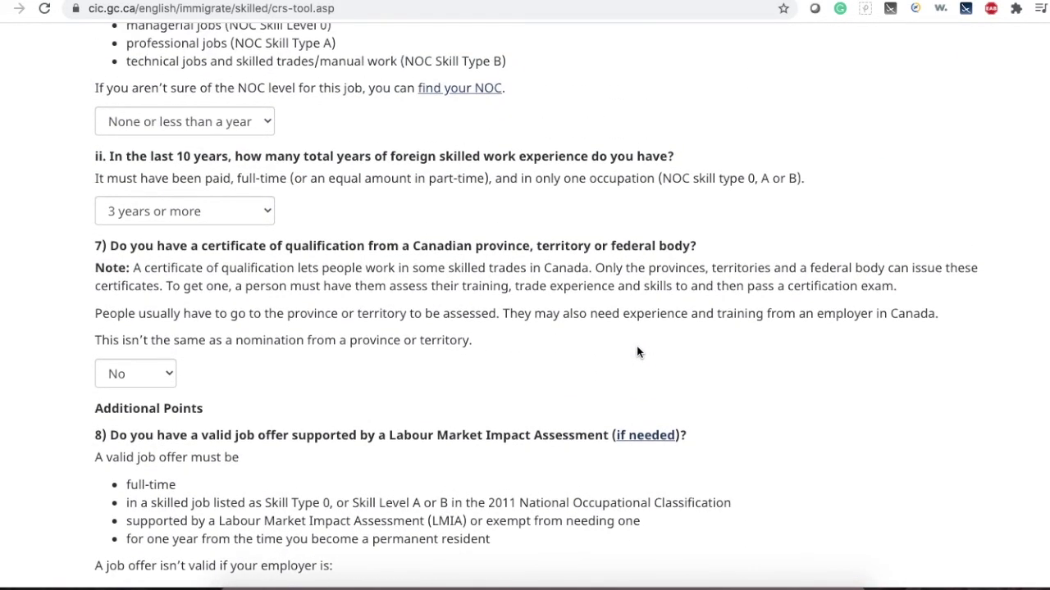
{"action": "scroll", "coordinate": [637, 346], "scroll_direction": "up", "scroll_amount": 7}
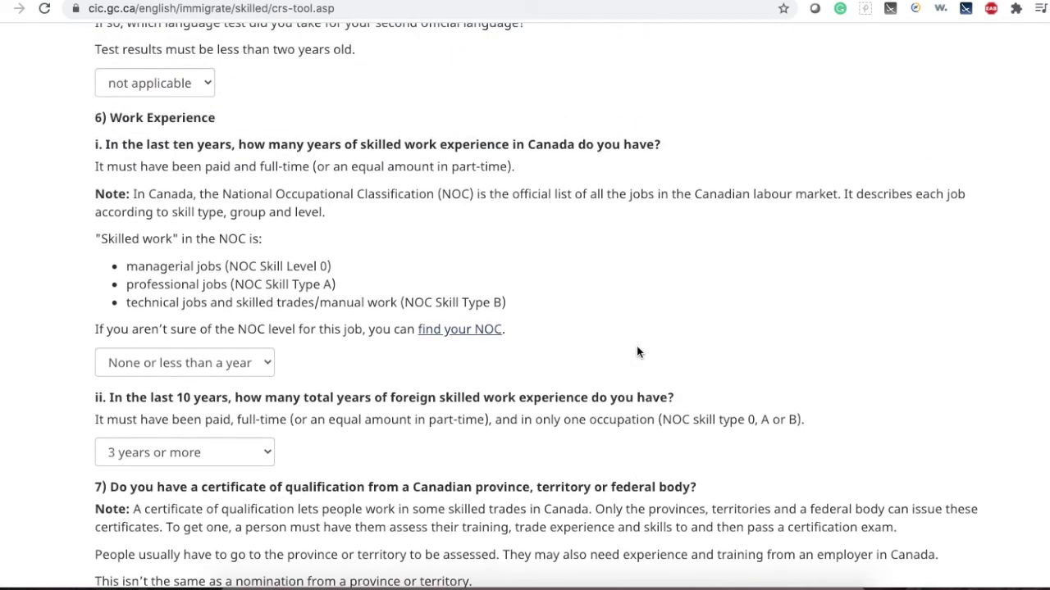
{"action": "scroll", "coordinate": [637, 346], "scroll_direction": "up", "scroll_amount": 1}
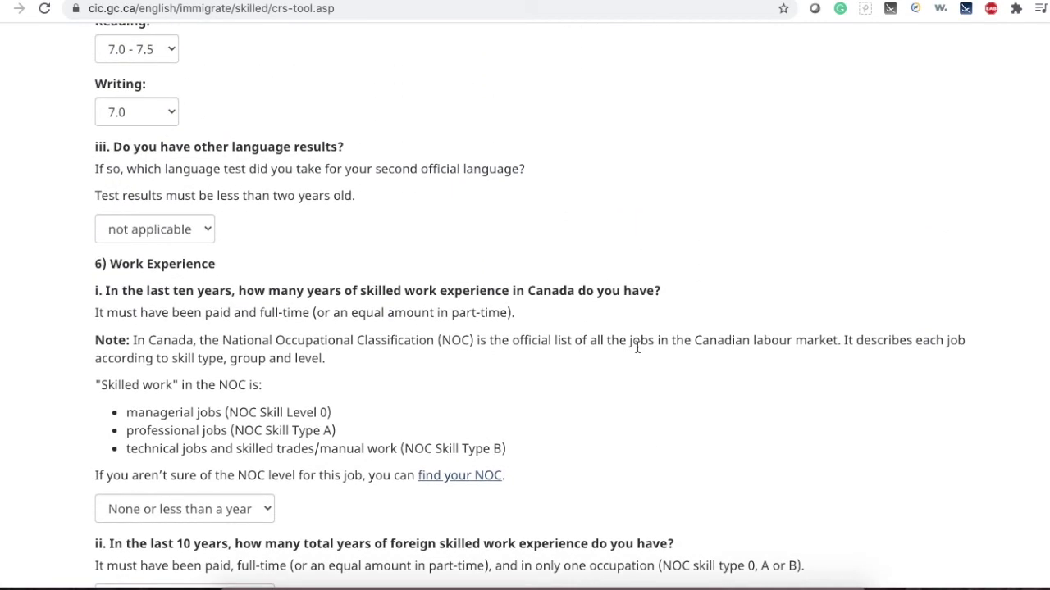